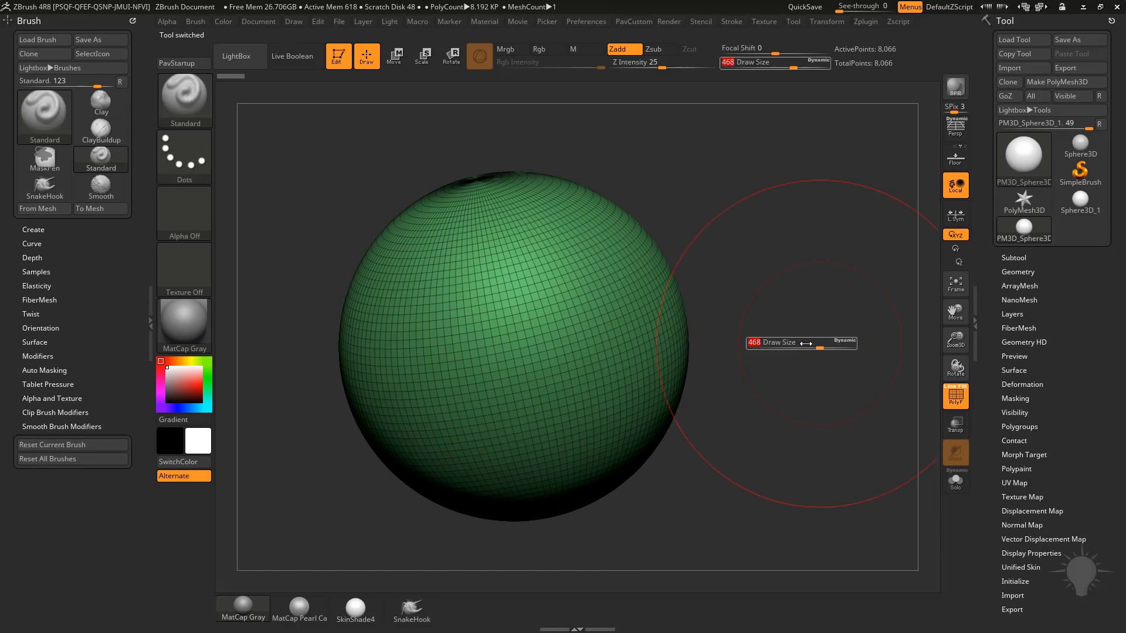
mouse_move(563, 300)
mouse_down()
mouse_move(548, 298)
mouse_move(577, 291)
mouse_move(499, 311)
mouse_move(607, 275)
mouse_up()
key(ctrl+z)
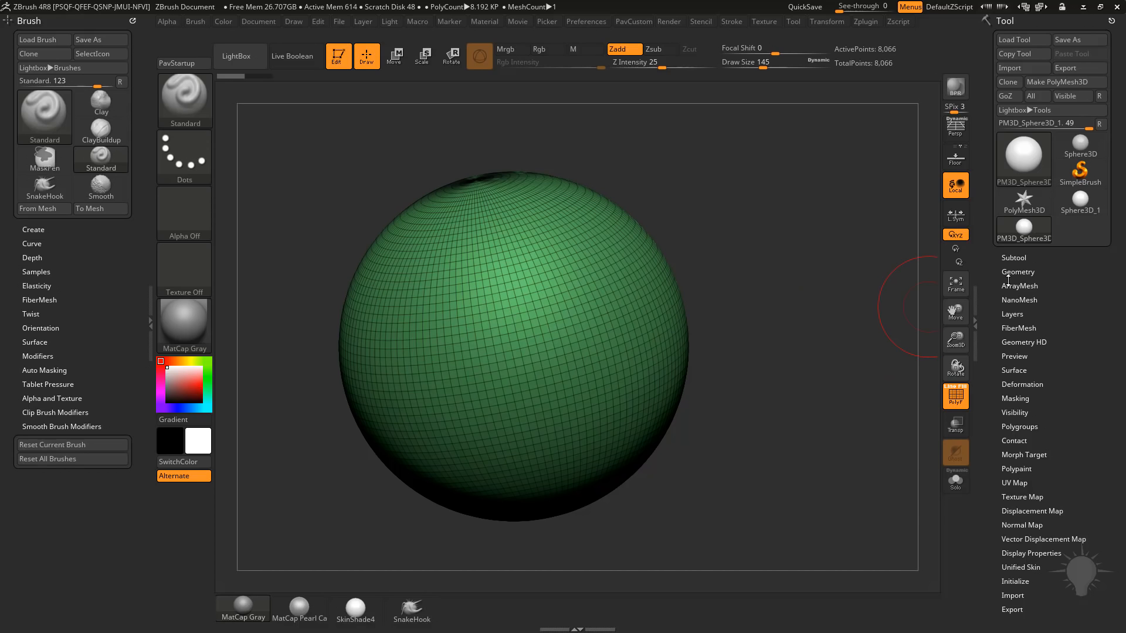
key(shift)
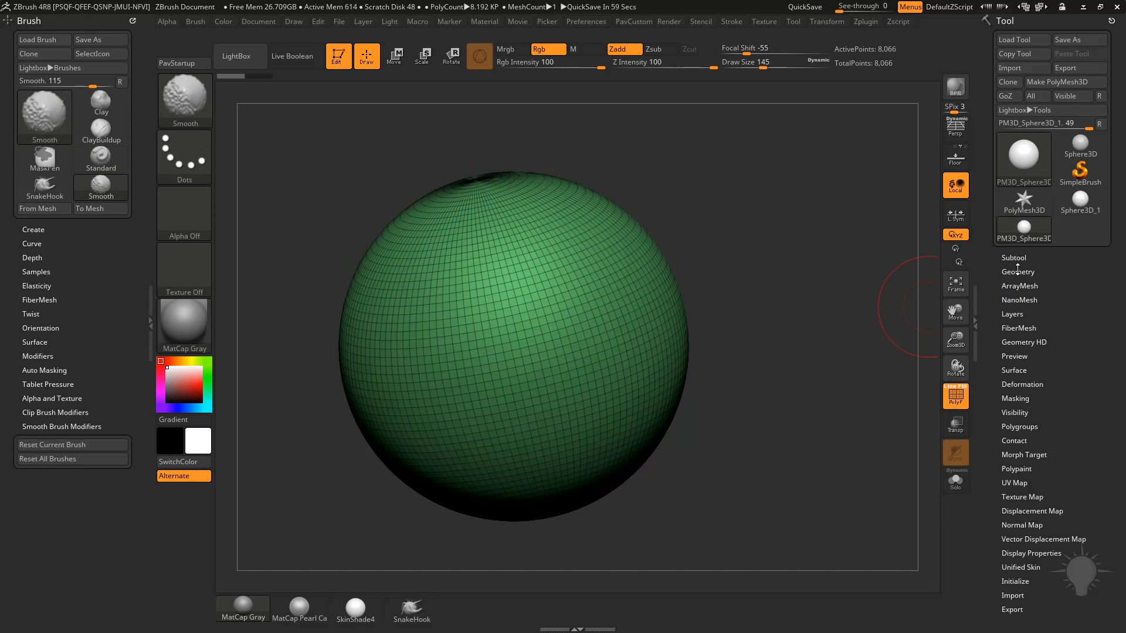
Convert the sphere to a DynaMesh at resolution 128
click(1019, 272)
scroll(1025, 197, down, 3)
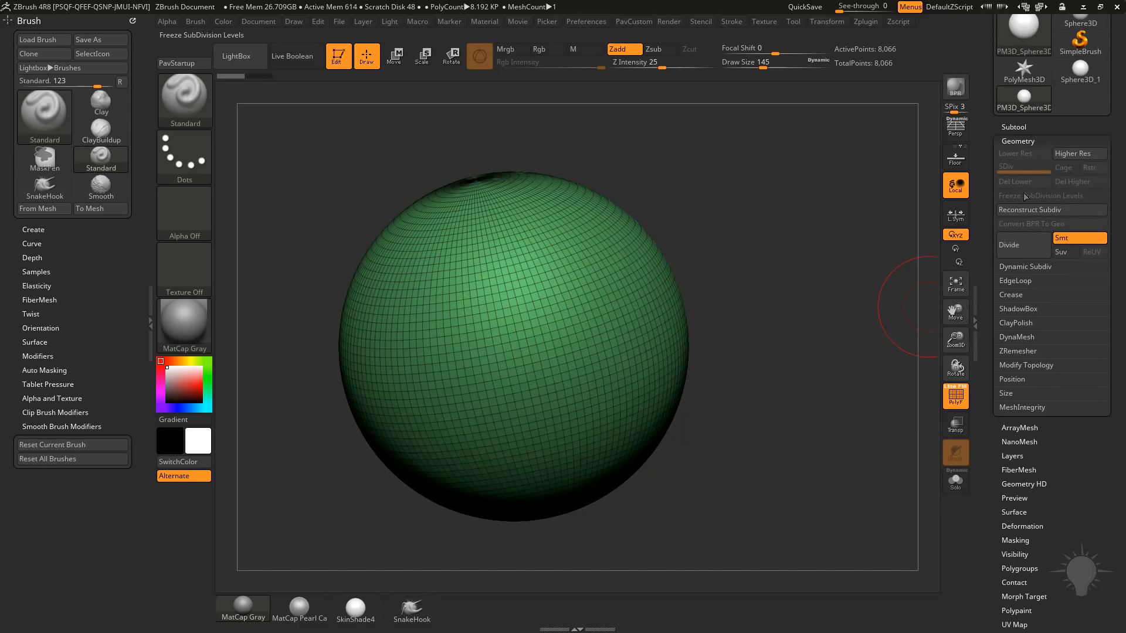
click(1016, 335)
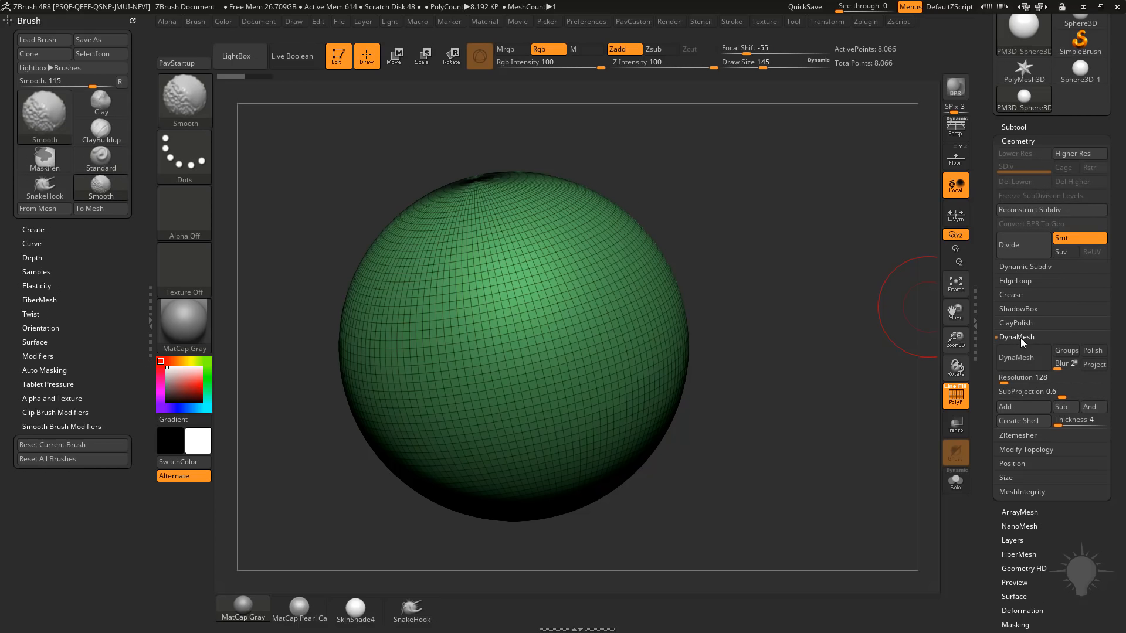
scroll(1020, 337, down, 1)
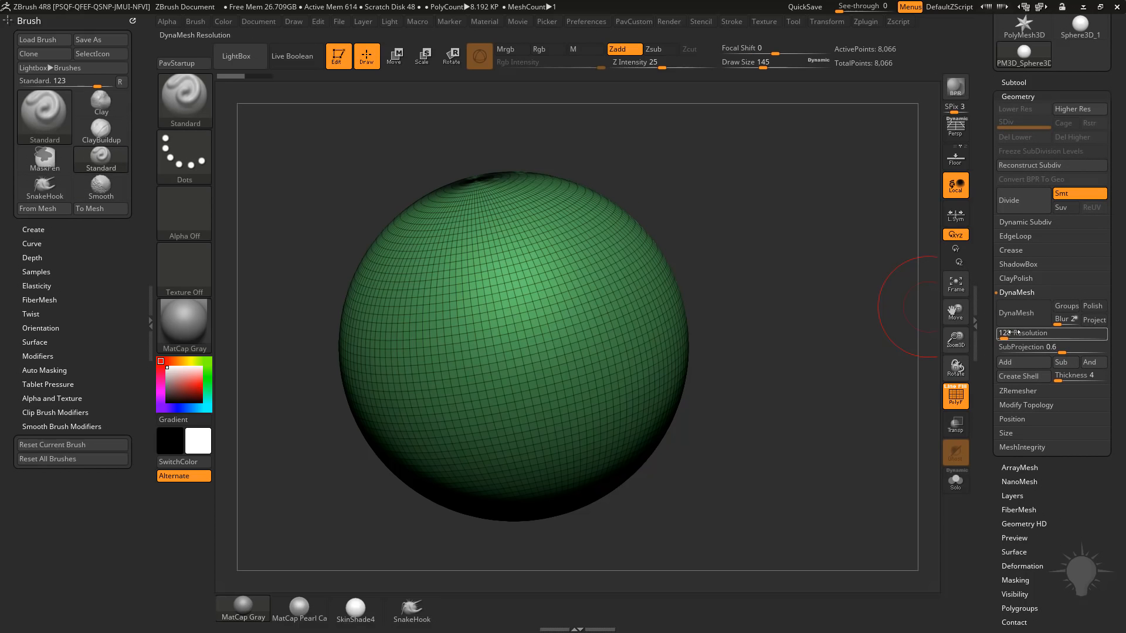
click(1016, 312)
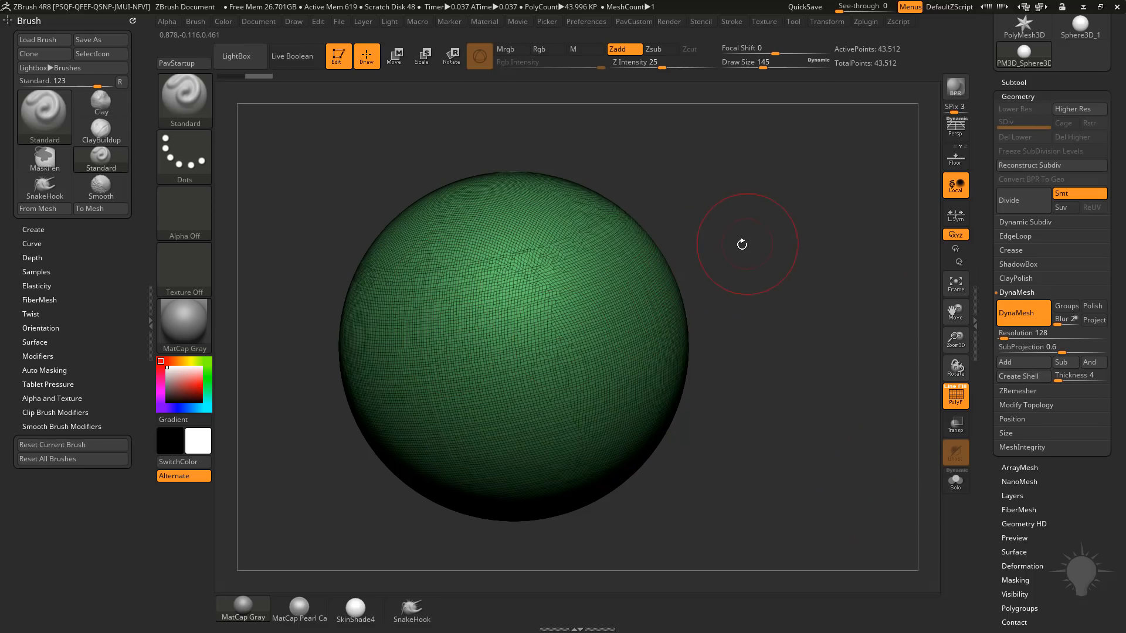
Pull a long spike up and outward from the sphere with the Move brush at draw size 257 and remesh it with DynaMesh
key(s)
mouse_move(743, 244)
mouse_down()
mouse_move(821, 223)
mouse_move(920, 146)
mouse_up()
key(b)
key(m)
key(v)
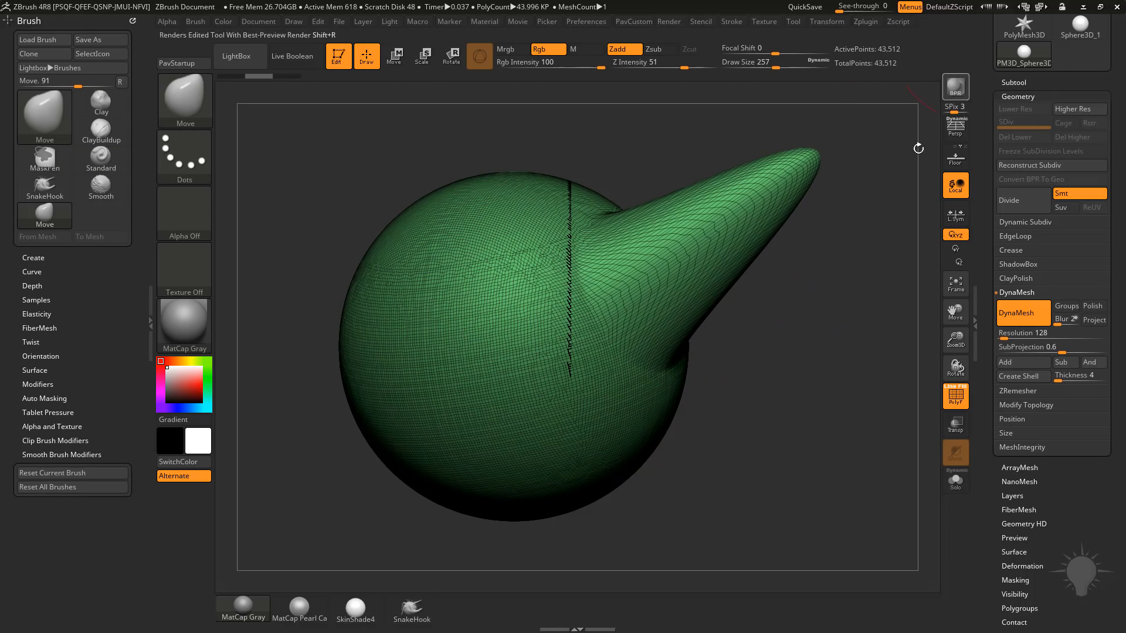
ctrl+drag(783, 371, 849, 498)
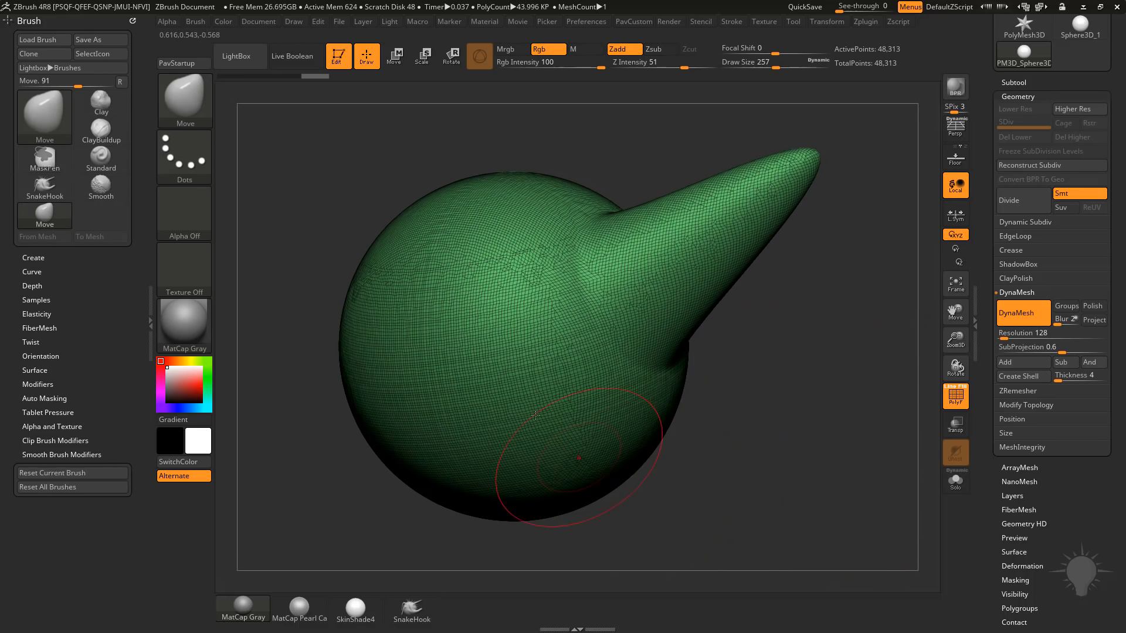
Try further pulls on the spike with the Move brush at draw size 177, and undo back to the plain DynaMesh sphere
key(s)
drag(716, 340, 707, 341)
drag(695, 243, 425, 95)
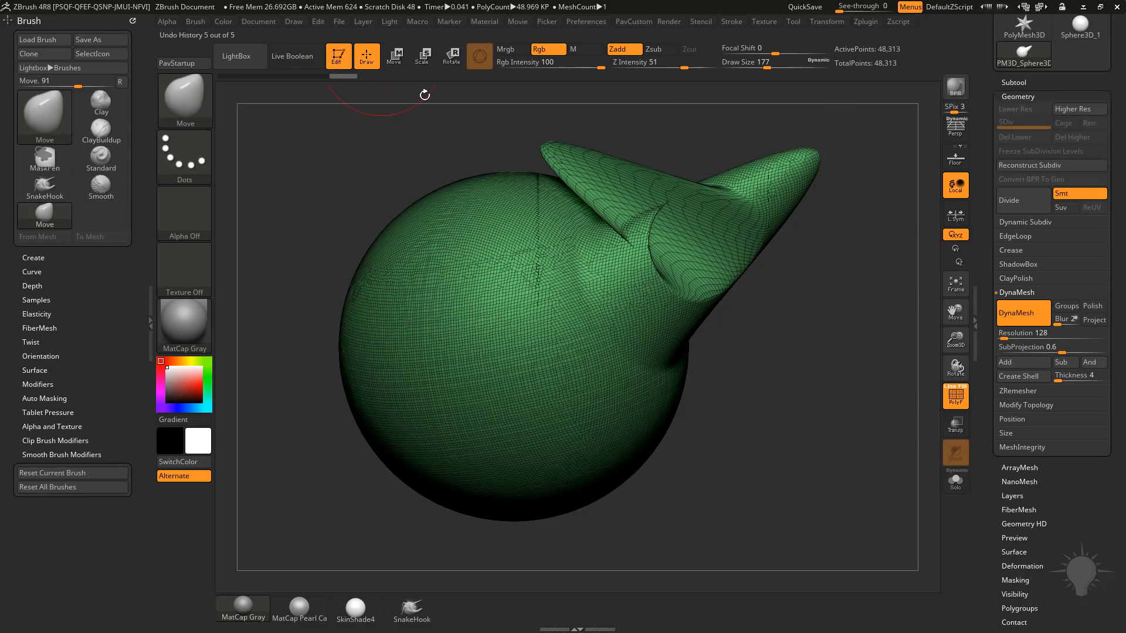
key(ctrl+z)
drag(765, 215, 932, 445)
key(ctrl+z)
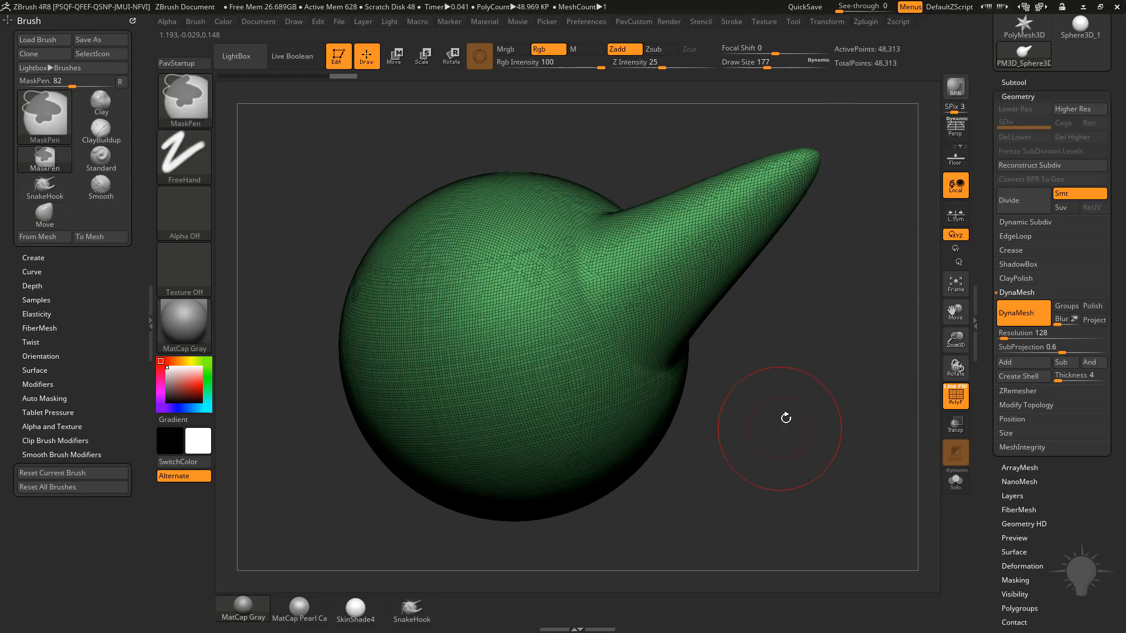
key(ctrl+z)
key(ctrl+z)
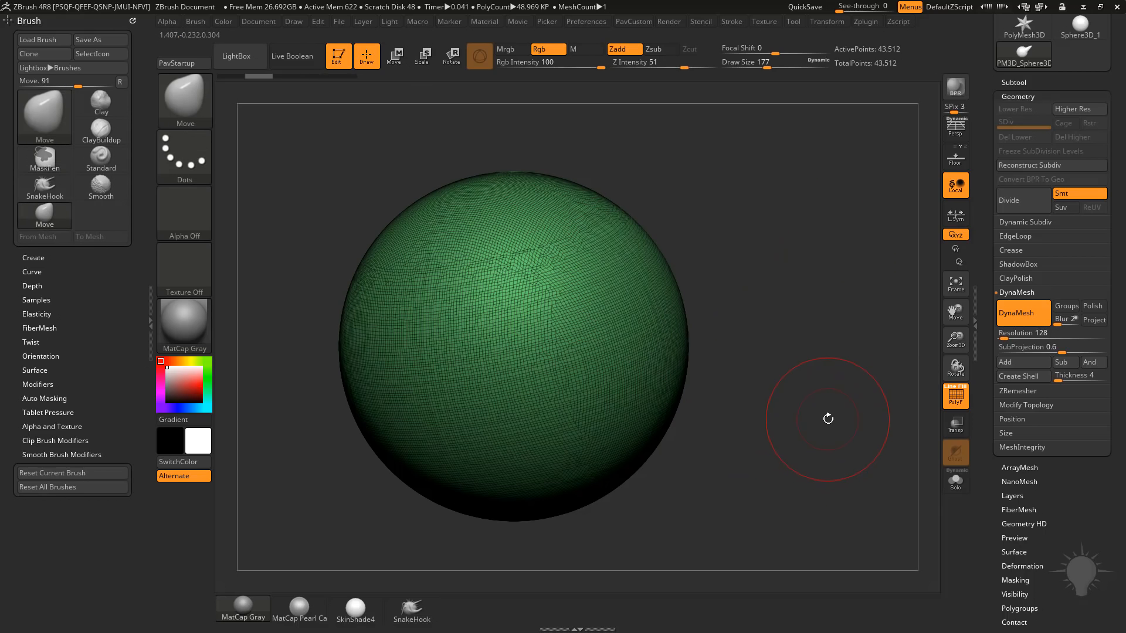
Mask a diagonal stripe across the sphere's front at draw size 167 and turn the masked area into its own polygroup
key(s)
click(825, 387)
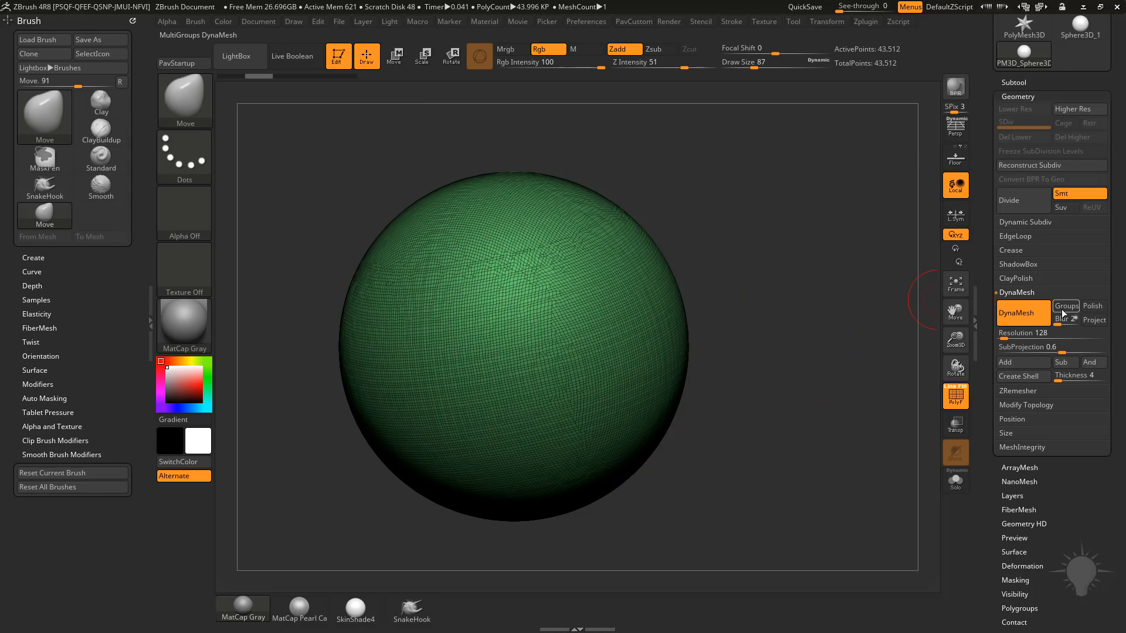
ctrl+right_drag(798, 347, 808, 317)
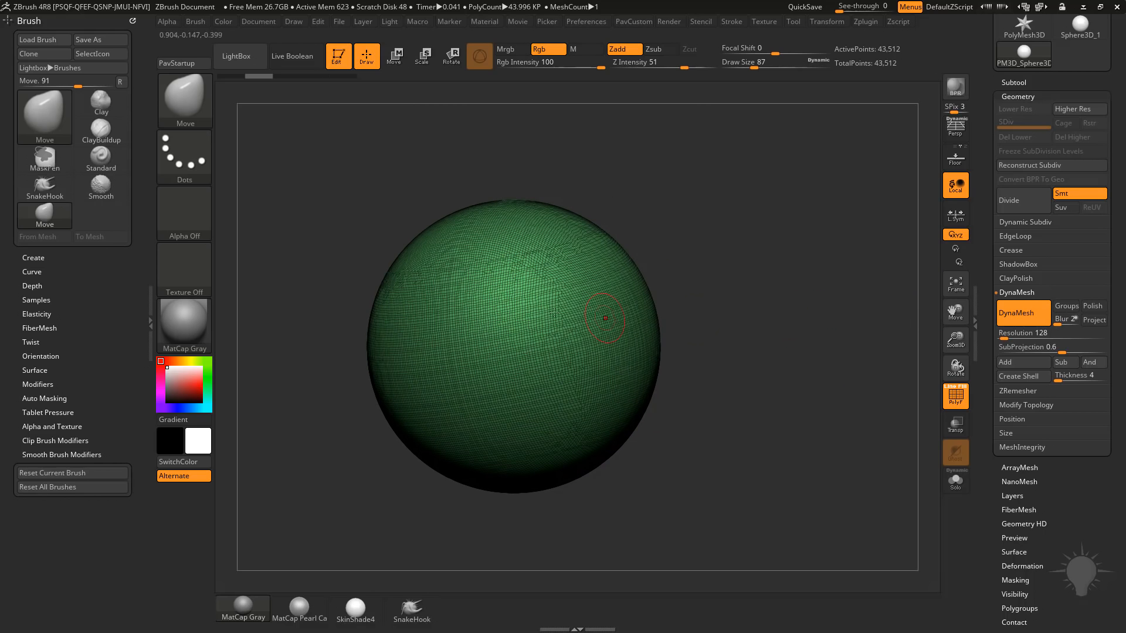
key(s)
click(588, 319)
ctrl+drag(581, 217, 483, 400)
right_drag(797, 328, 806, 331)
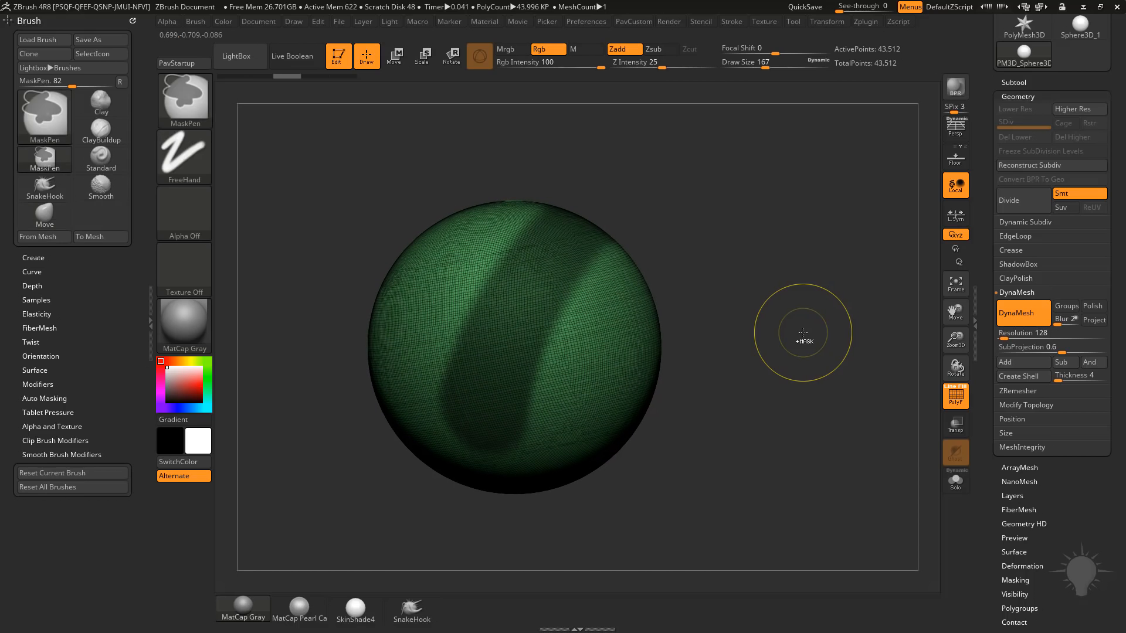
key(ctrl+w)
key(s)
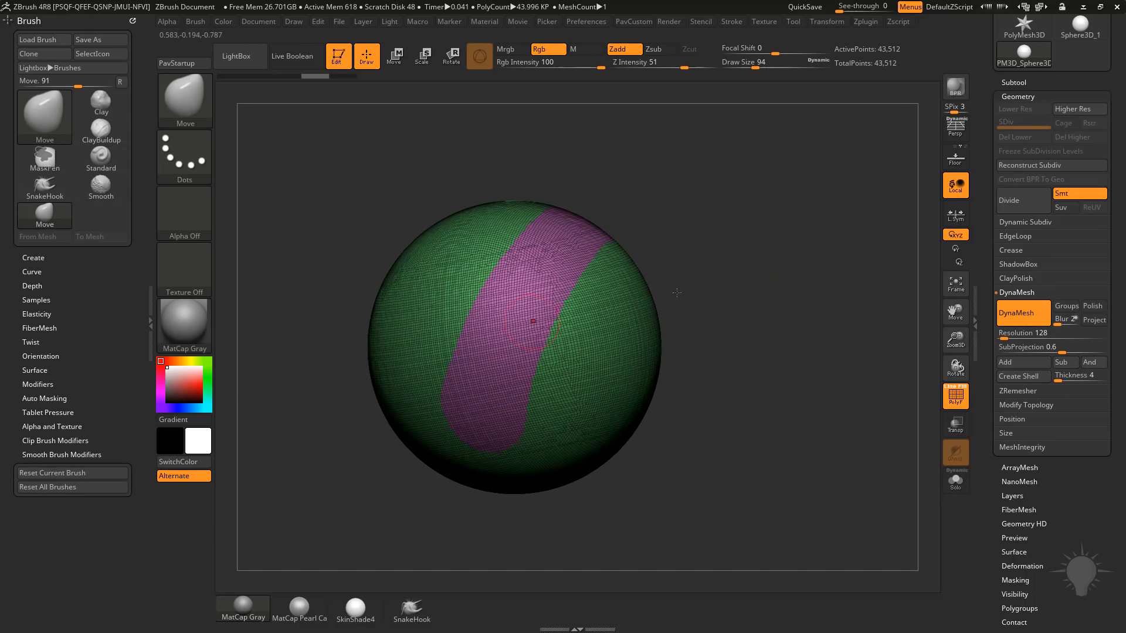
Turn on the DynaMesh Groups option and remesh the sphere so the stripe polygroup is split from the body
key(ctrl+w)
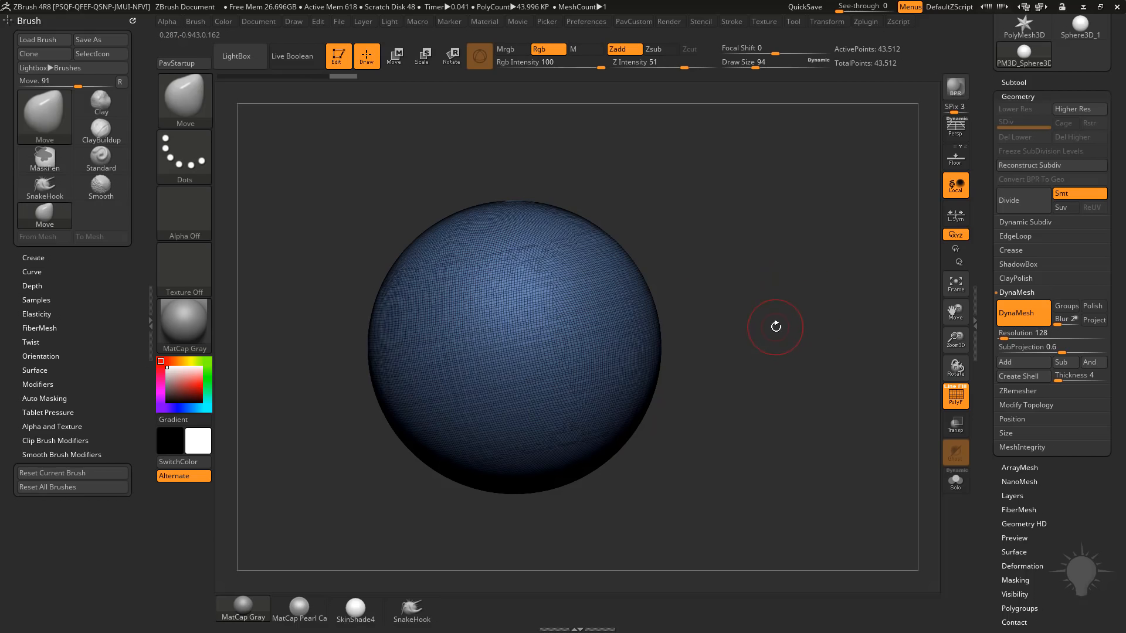
key(ctrl+z)
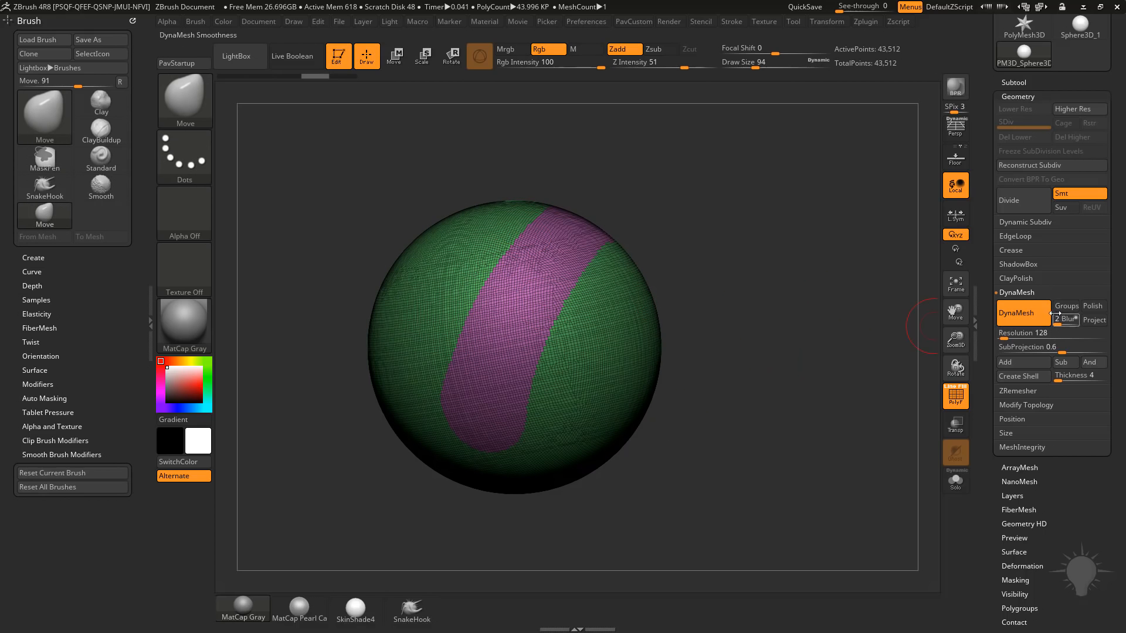
ctrl+drag(774, 201, 865, 337)
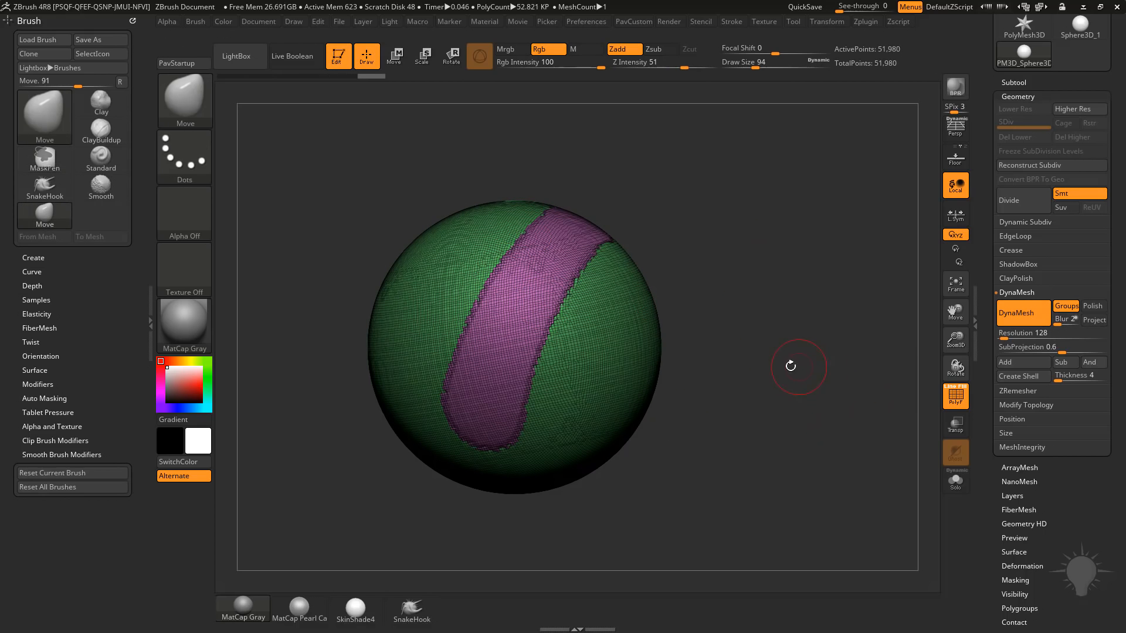
Isolate the green body and the purple stripe in turn to examine the separated pieces, showing the whole mesh in between
ctrl+shift+click(624, 340)
drag(821, 276, 806, 305)
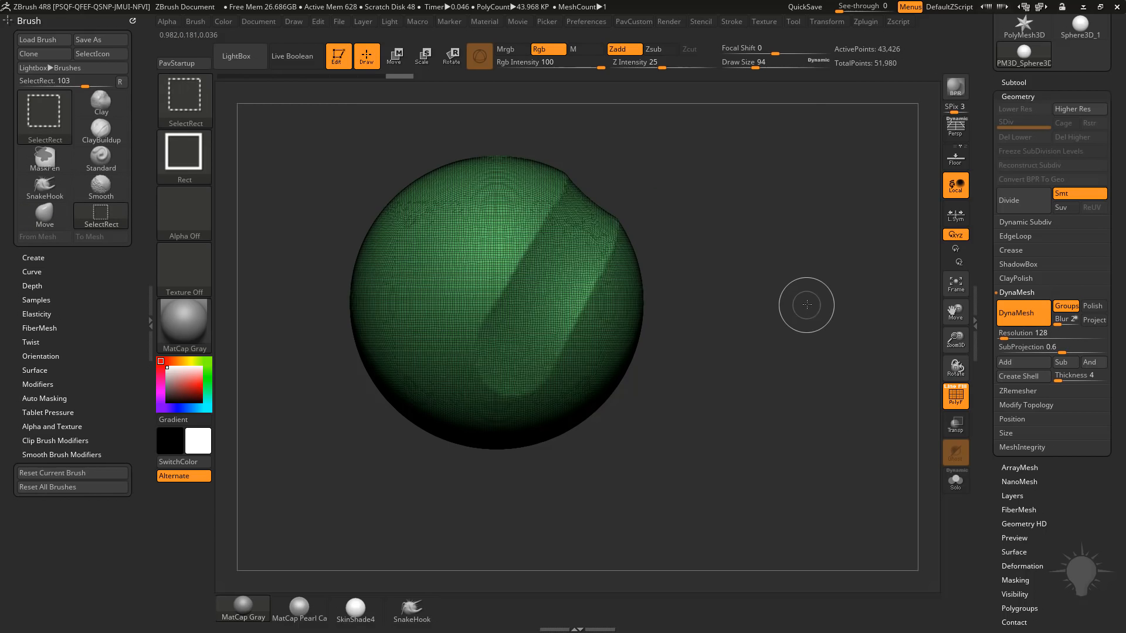
ctrl+shift+click(809, 304)
mouse_move(746, 269)
mouse_down()
mouse_move(649, 272)
mouse_move(815, 185)
mouse_move(758, 272)
mouse_up()
ctrl+shift+click(631, 234)
ctrl+shift+click(822, 293)
Undo the visibility changes and the grouped DynaMesh remesh of the striped sphere
key(ctrl+z)
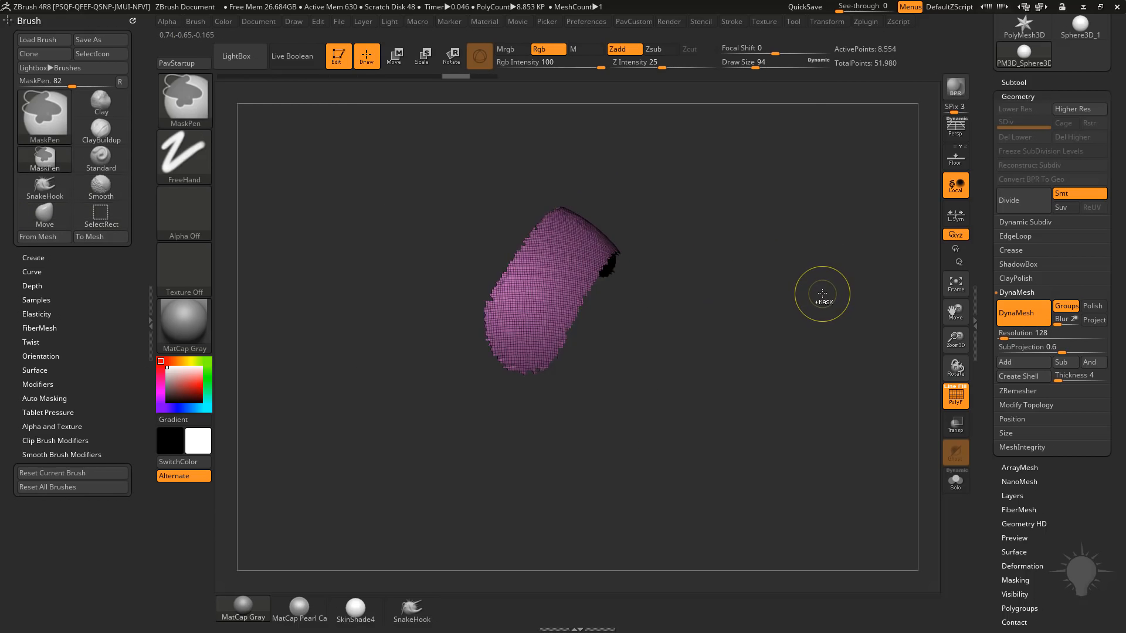
key(ctrl+z)
key(ctrl+z)
key(ctrl+shift+z)
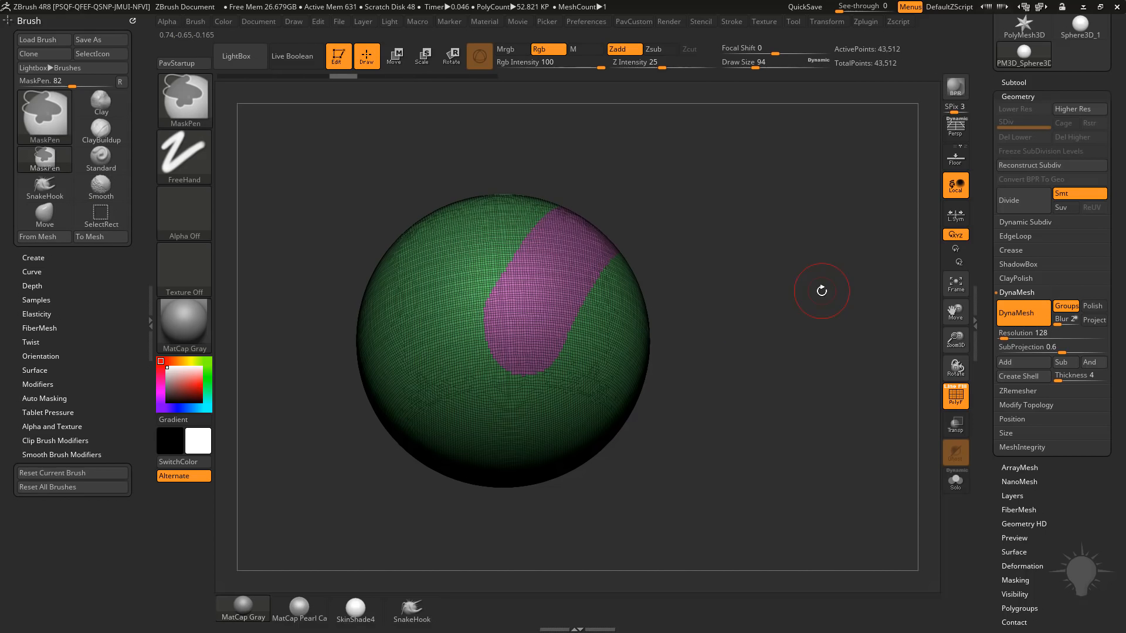
key(ctrl+z)
Merge the whole sphere into a single polygroup and turn on the DynaMesh Groups option
shift+drag(821, 291, 812, 304)
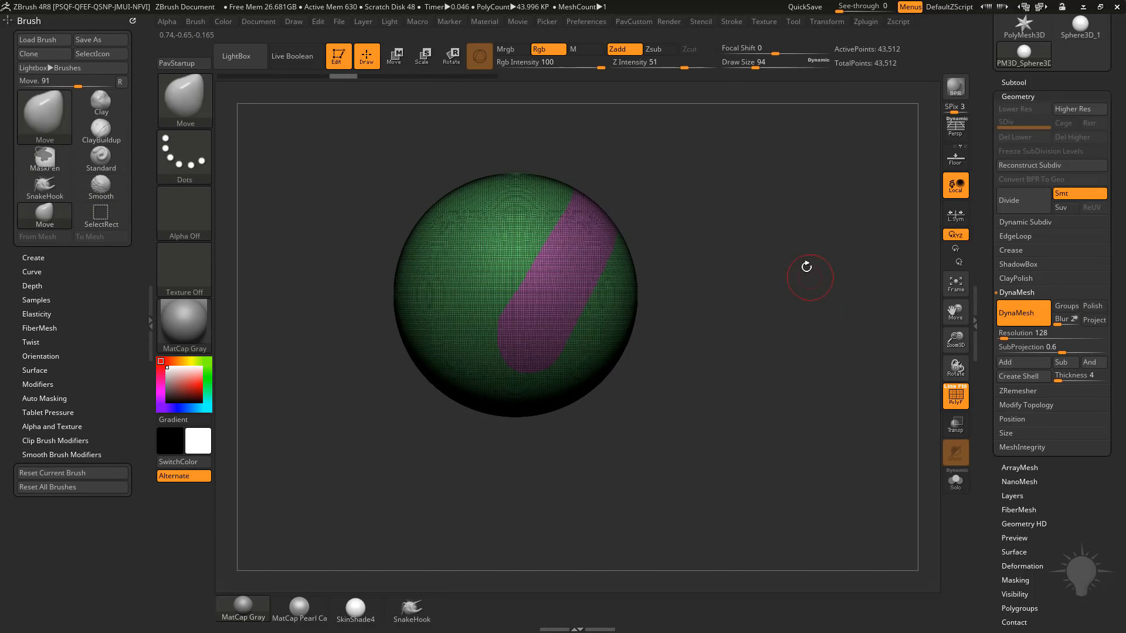
alt+drag(812, 252, 822, 296)
key(ctrl+w)
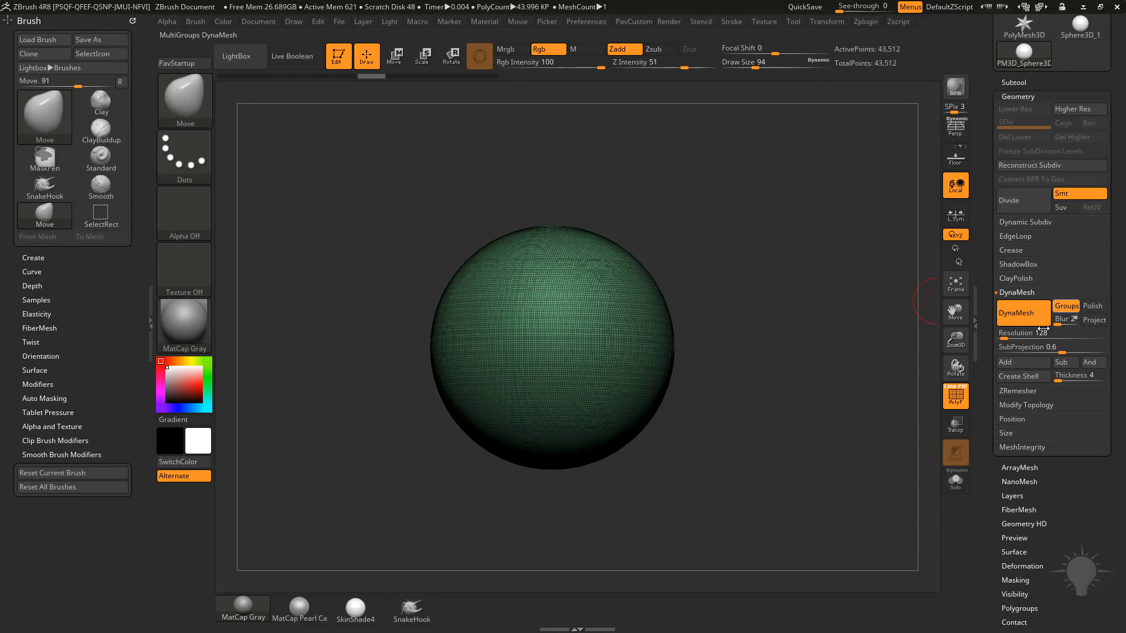
Slice the sphere into four diagonal polygroup bands with three SliceCurve cuts, and remesh it with DynaMesh Groups on
ctrl+shift+click(199, 100)
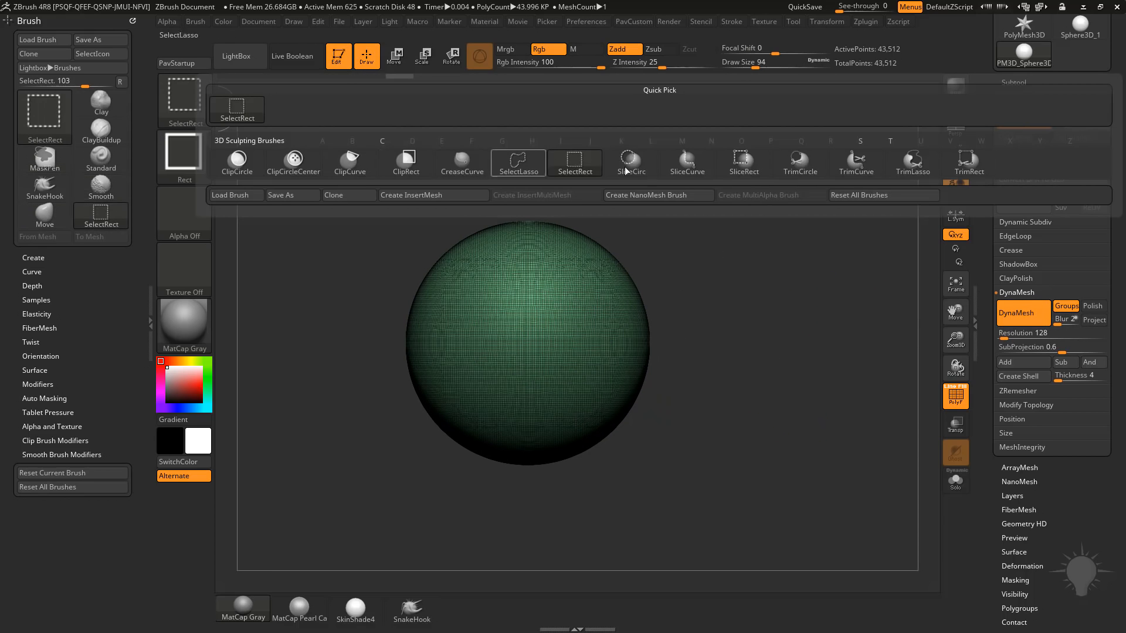
click(687, 161)
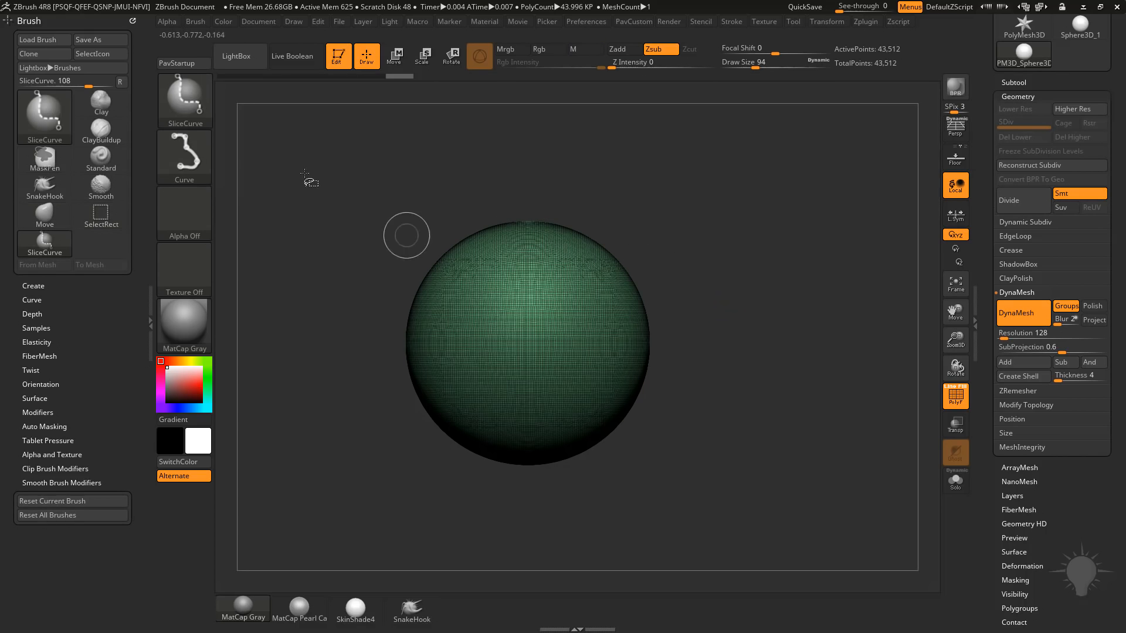
alt+drag(727, 261, 747, 249)
ctrl+shift+drag(638, 156, 405, 384)
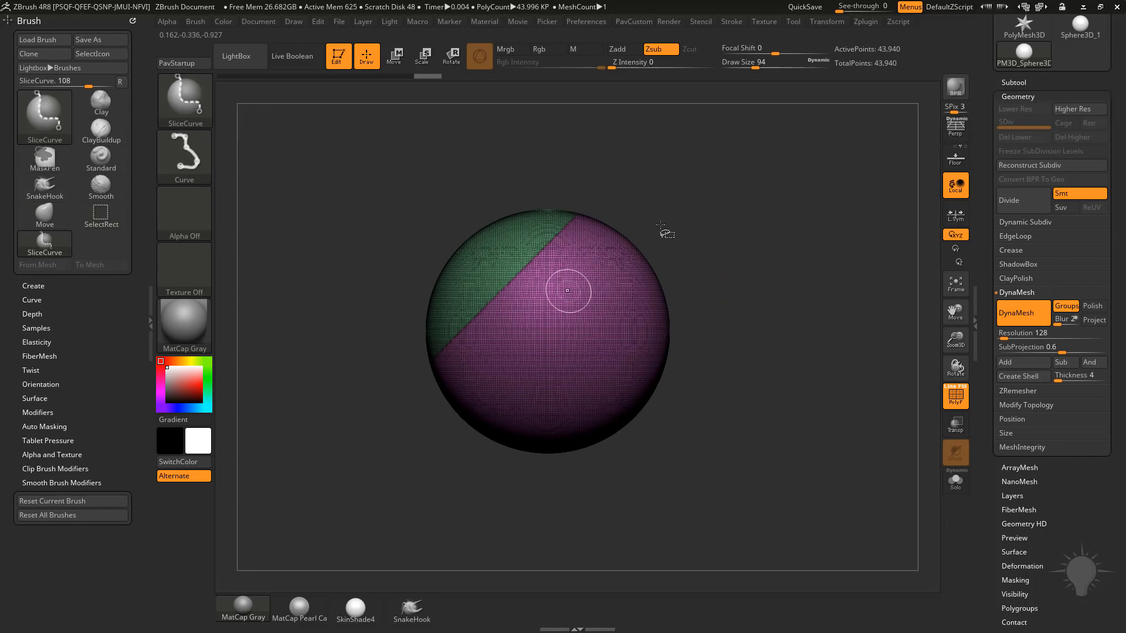
ctrl+shift+drag(681, 217, 464, 432)
ctrl+shift+drag(771, 208, 521, 510)
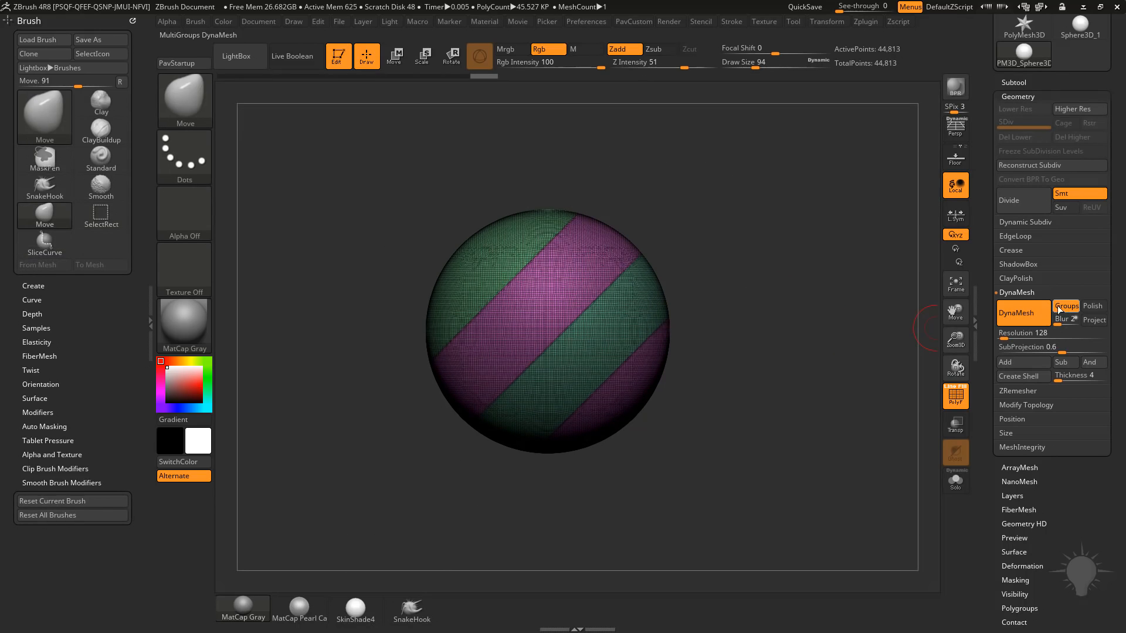
mouse_move(839, 332)
alt+mouse_down()
mouse_move(789, 328)
mouse_move(770, 260)
mouse_move(848, 349)
alt+mouse_up()
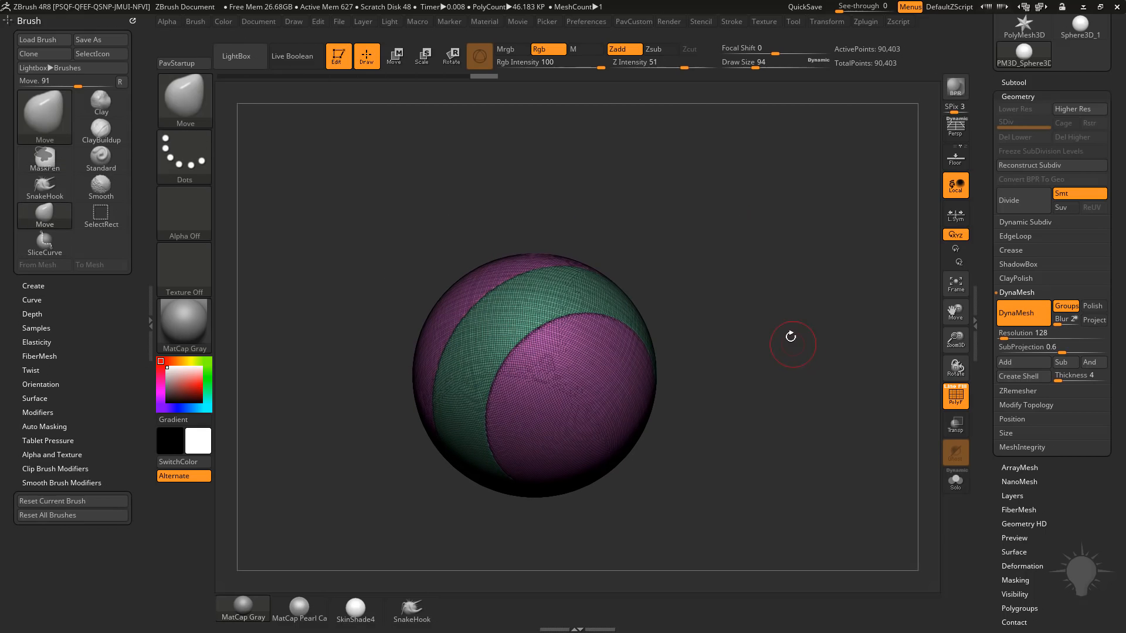
Isolate the teal band to examine its closed cut faces from several angles, and show the whole sphere again
drag(725, 267, 799, 301)
ctrl+shift+click(659, 339)
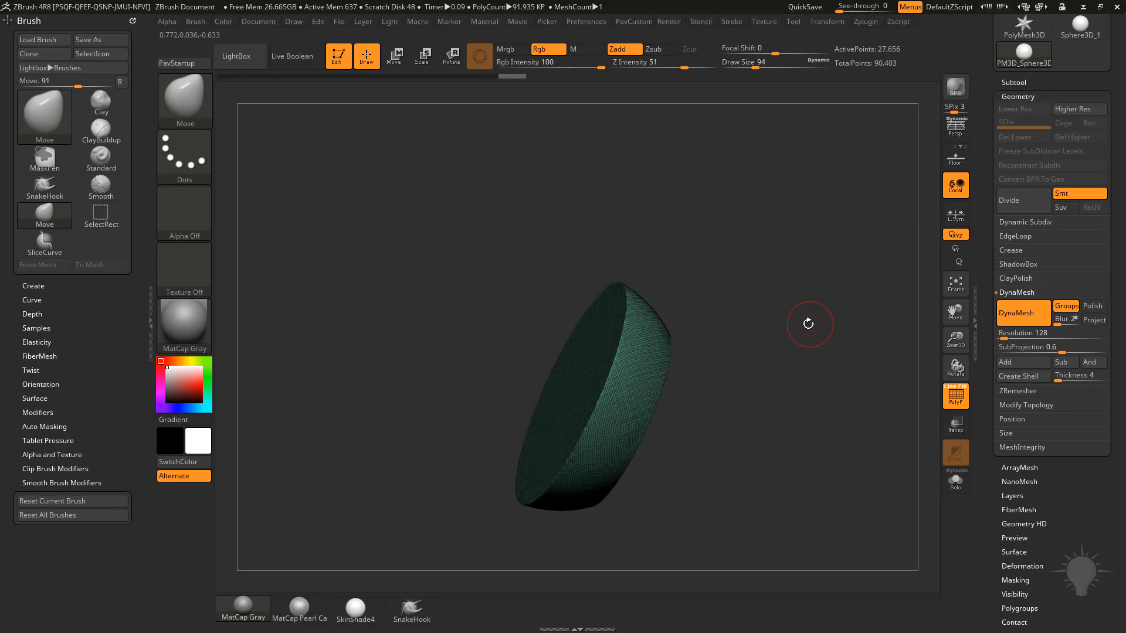
mouse_move(815, 342)
mouse_down()
mouse_move(835, 344)
mouse_move(730, 282)
mouse_move(824, 344)
mouse_move(814, 335)
mouse_up()
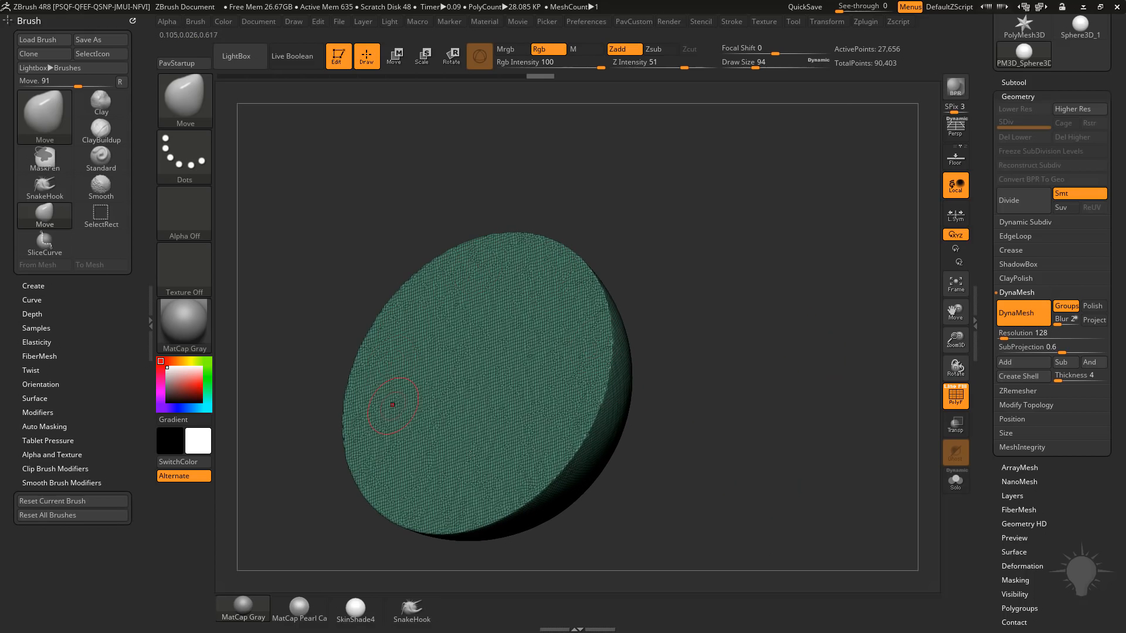
drag(633, 331, 593, 432)
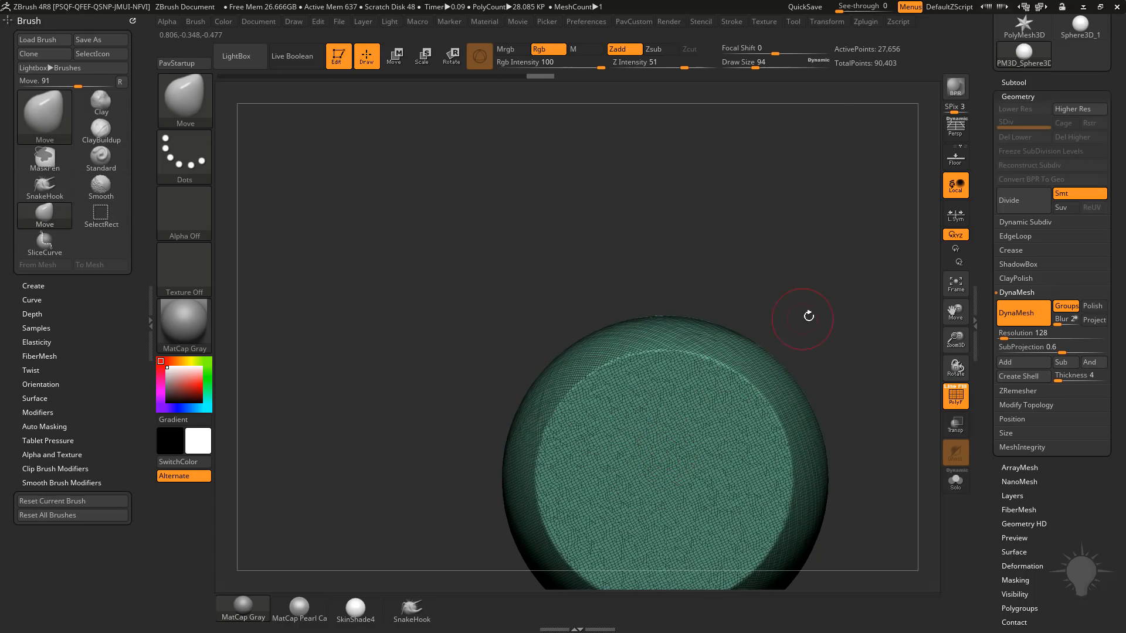
mouse_move(808, 317)
mouse_down()
mouse_move(830, 329)
mouse_move(796, 299)
mouse_up()
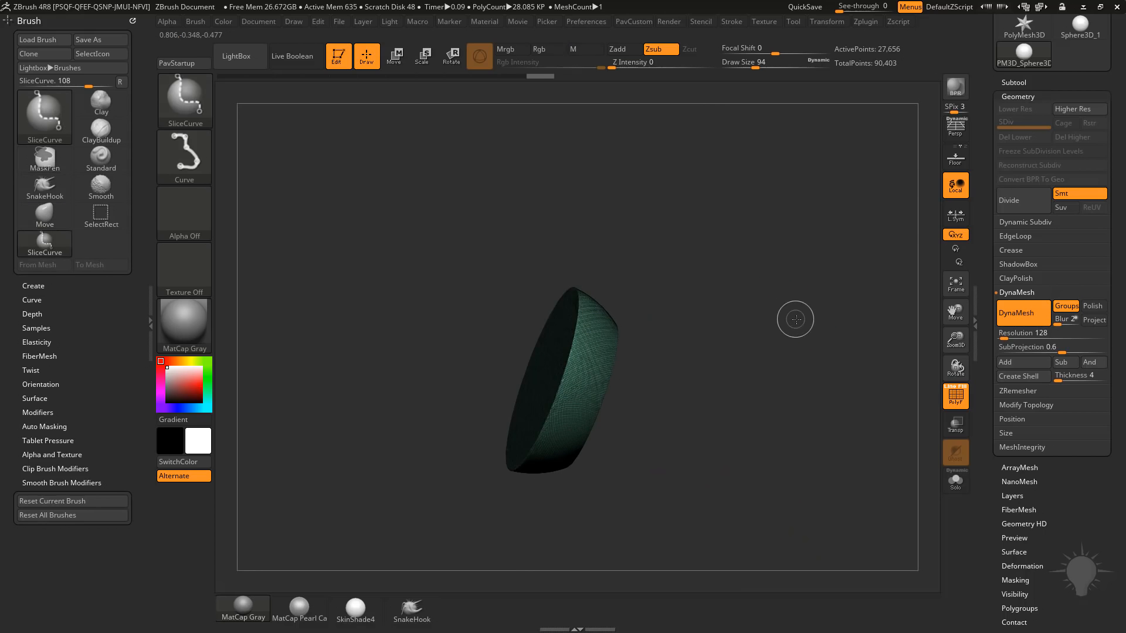
ctrl+shift+click(797, 298)
alt+drag(731, 290, 582, 354)
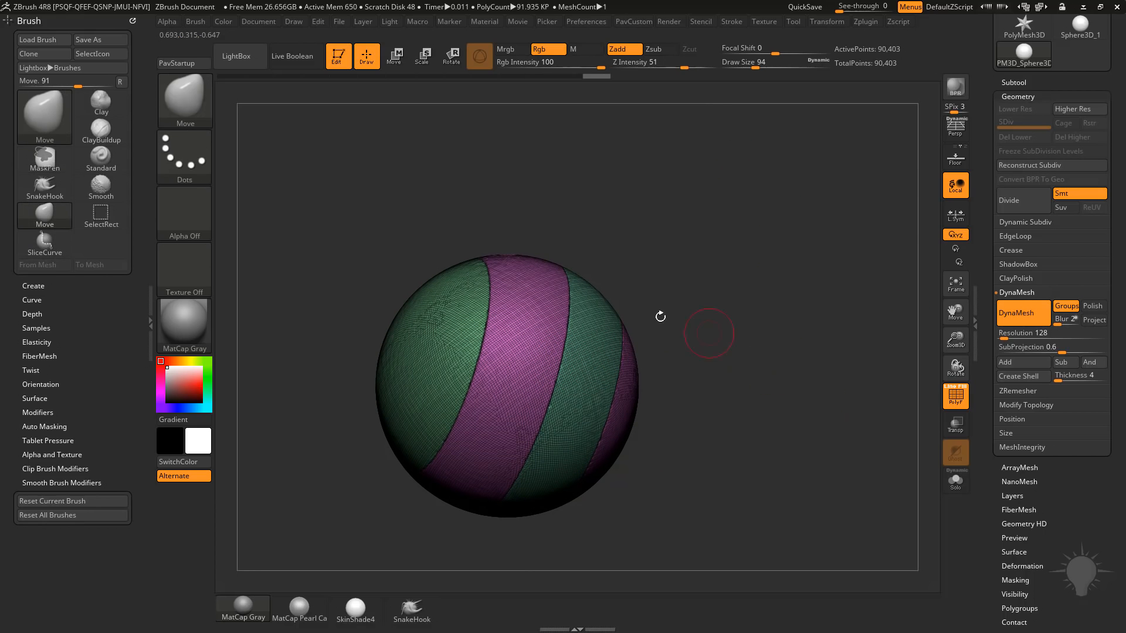
Isolate the wide purple band to examine it as a separate closed piece, and unhide the rest of the sphere
ctrl+shift+click(548, 322)
drag(672, 313, 592, 404)
drag(692, 319, 720, 302)
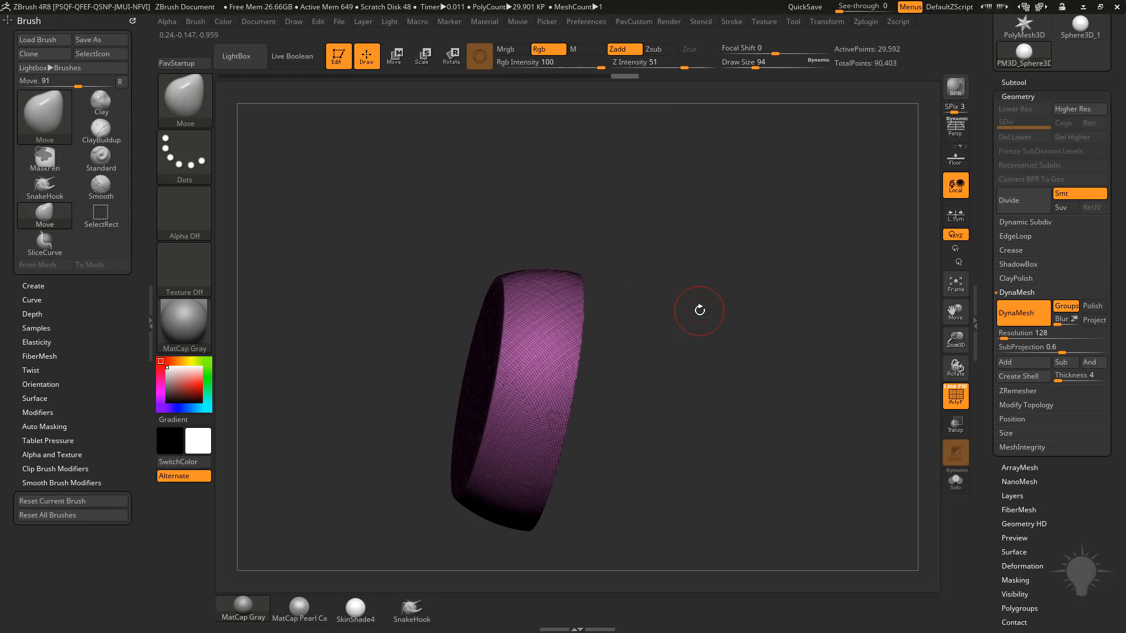
ctrl+shift+click(543, 259)
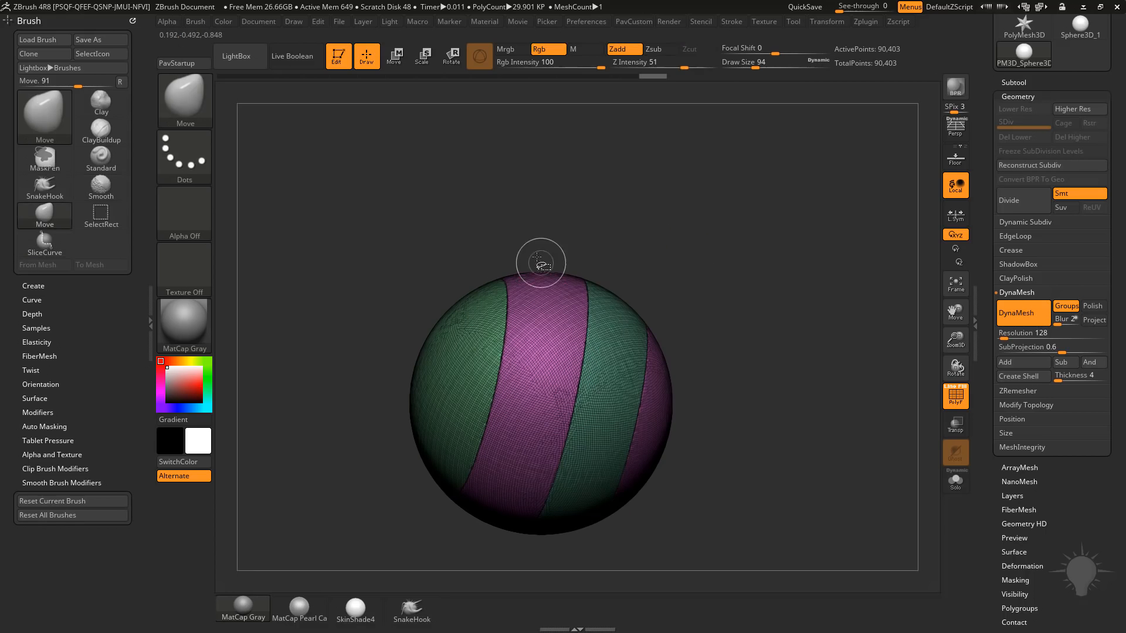
Isolate the purple middle band with SelectRect, assign the visible mesh its own polygroup, and unhide the rest of the sphere
ctrl+shift+click(194, 103)
ctrl+shift+click(243, 112)
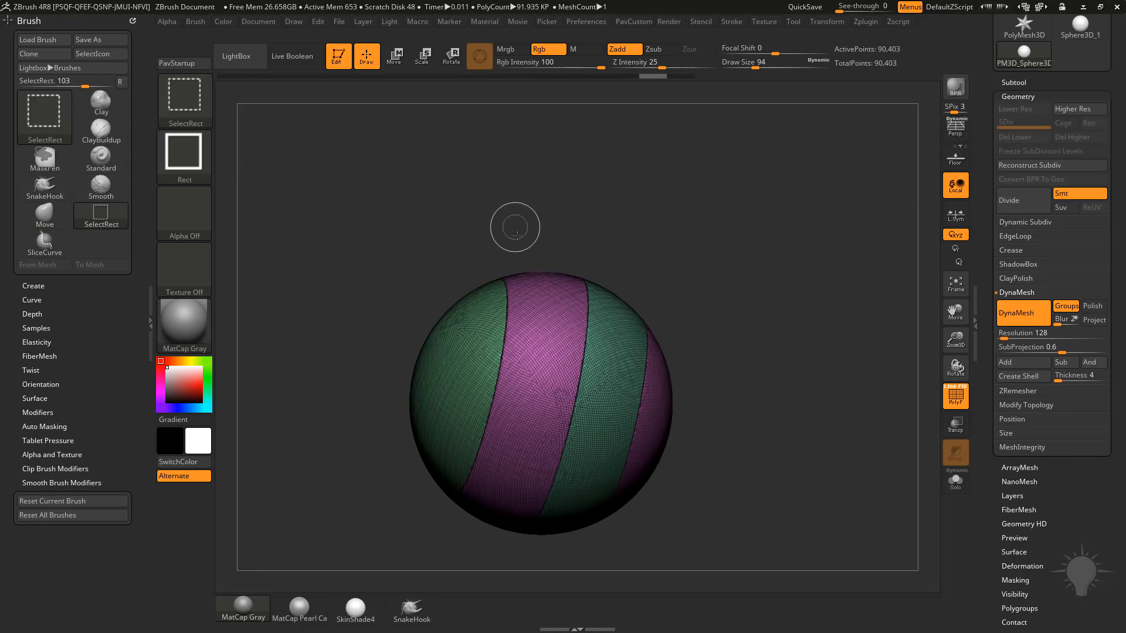
ctrl+shift+click(532, 273)
key(ctrl+shift+a)
mouse_move(792, 291)
mouse_down()
mouse_move(758, 286)
mouse_move(786, 308)
mouse_move(812, 295)
mouse_up()
key(ctrl+w)
ctrl+shift+click(795, 281)
Slice the sphere horizontally across all bands with one SliceCurve cut, and remesh it with DynaMesh Groups on
key(ctrl+shift+b)
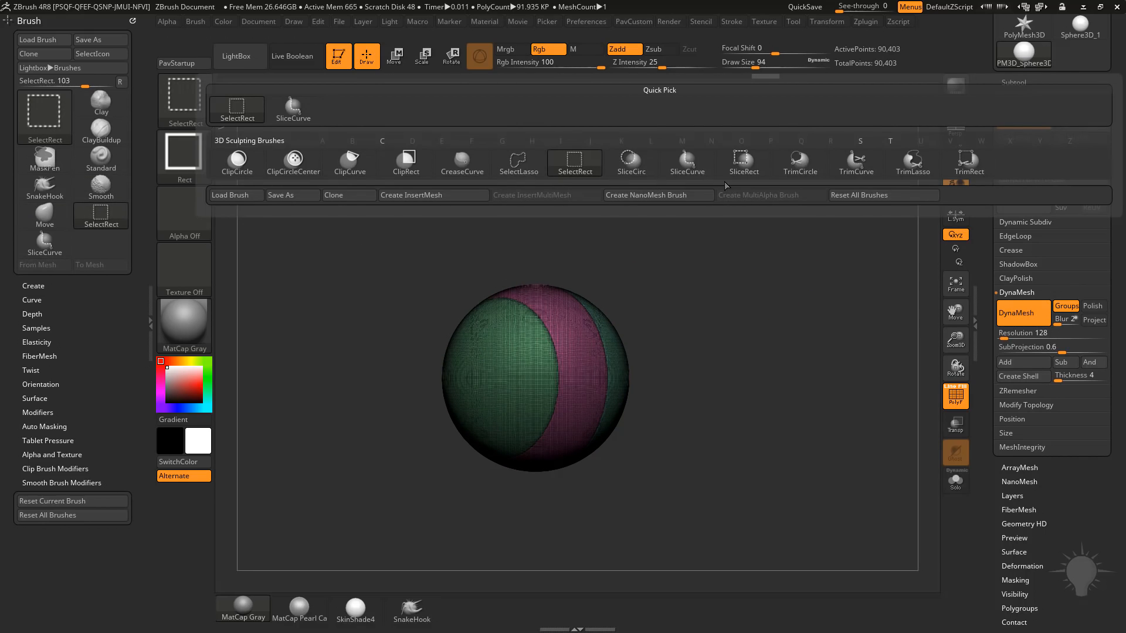
click(687, 165)
ctrl+shift+drag(297, 355, 777, 356)
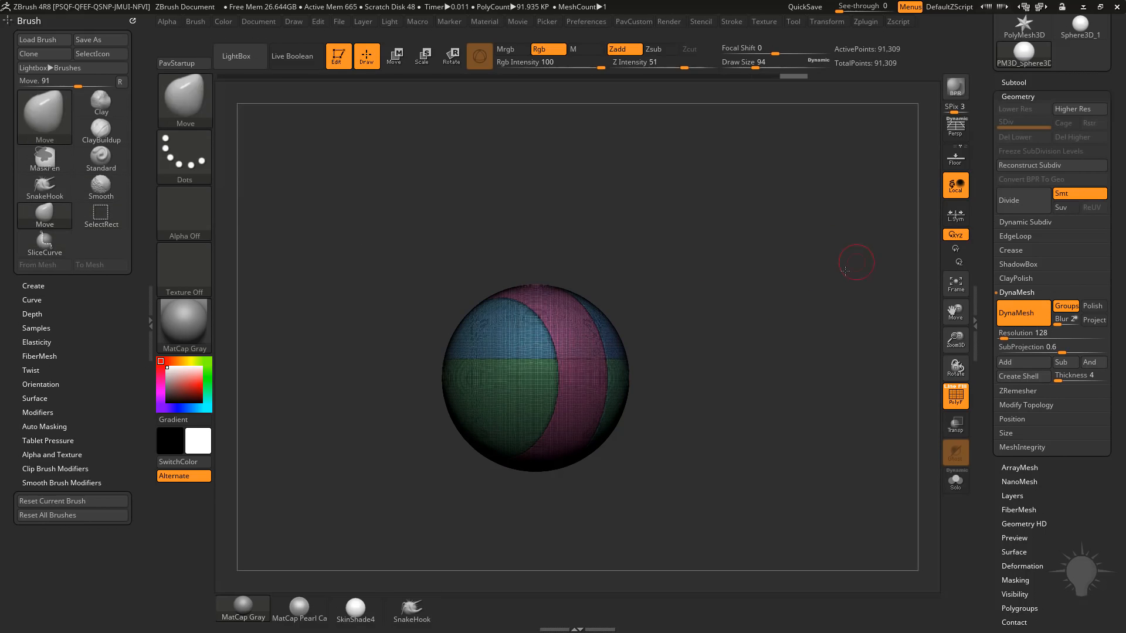
ctrl+drag(723, 231, 828, 374)
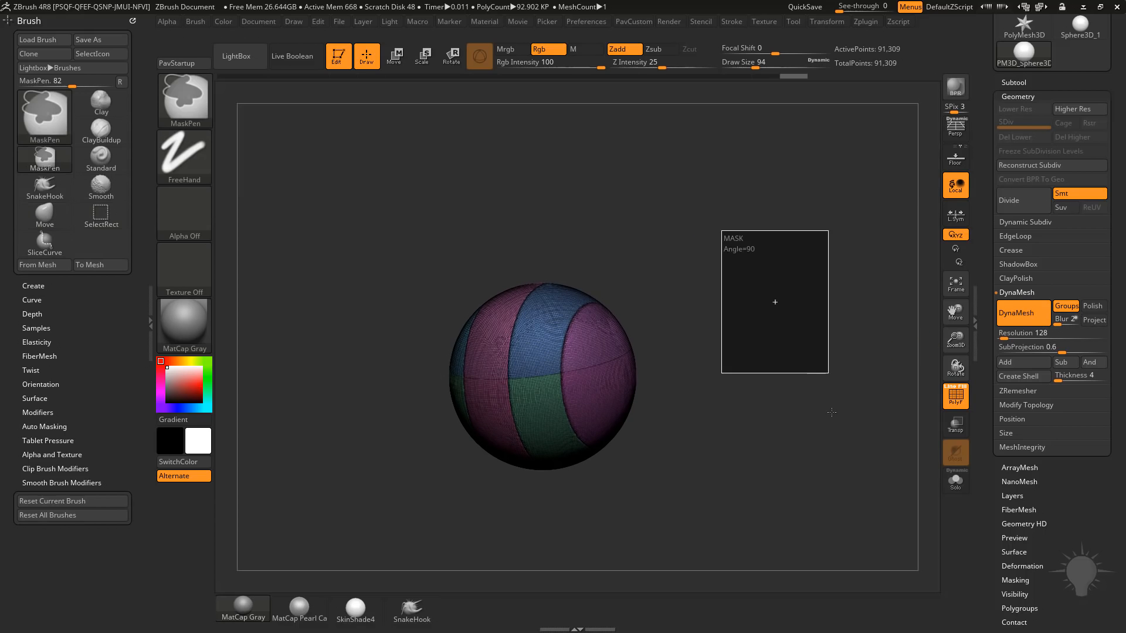
ctrl+right_drag(734, 284, 710, 294)
right_drag(710, 293, 734, 294)
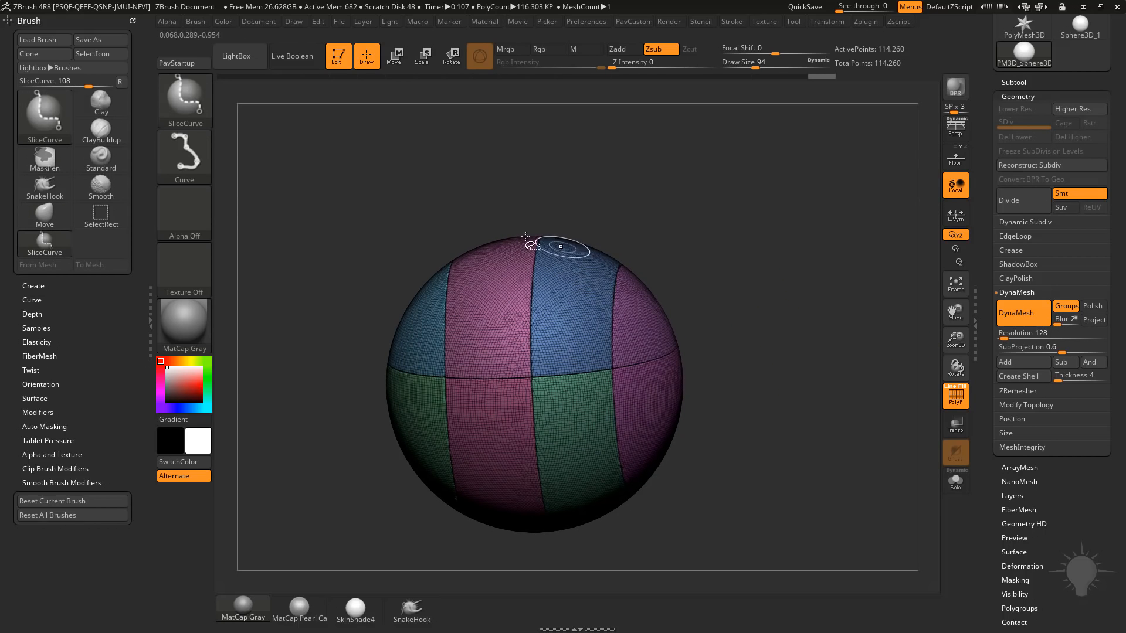
Isolate the upper blue piece with SelectRect to examine its closed cut faces, and show the whole sphere again
ctrl+shift+click(185, 100)
ctrl+shift+click(233, 109)
ctrl+shift+click(582, 260)
mouse_move(897, 277)
right_down()
mouse_move(730, 274)
mouse_move(774, 221)
mouse_move(422, 201)
right_up()
ctrl+shift+click(804, 222)
ctrl+shift+click(422, 201)
ctrl+shift+click(799, 266)
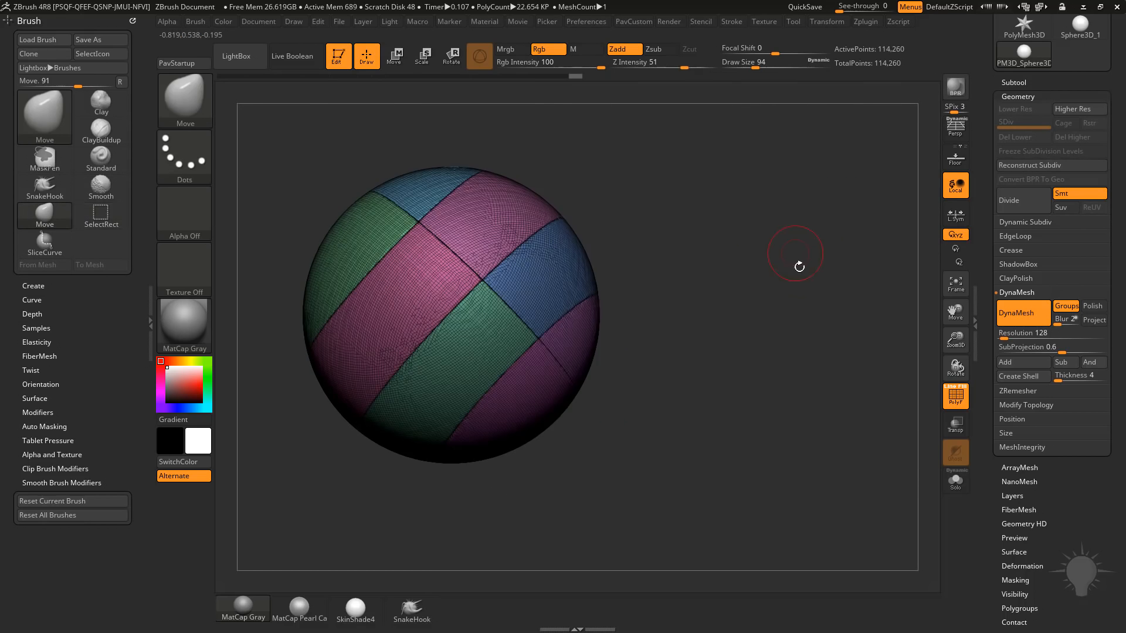
alt+right_drag(799, 267, 837, 316)
ctrl+right_drag(838, 316, 818, 302)
right_drag(661, 203, 707, 252)
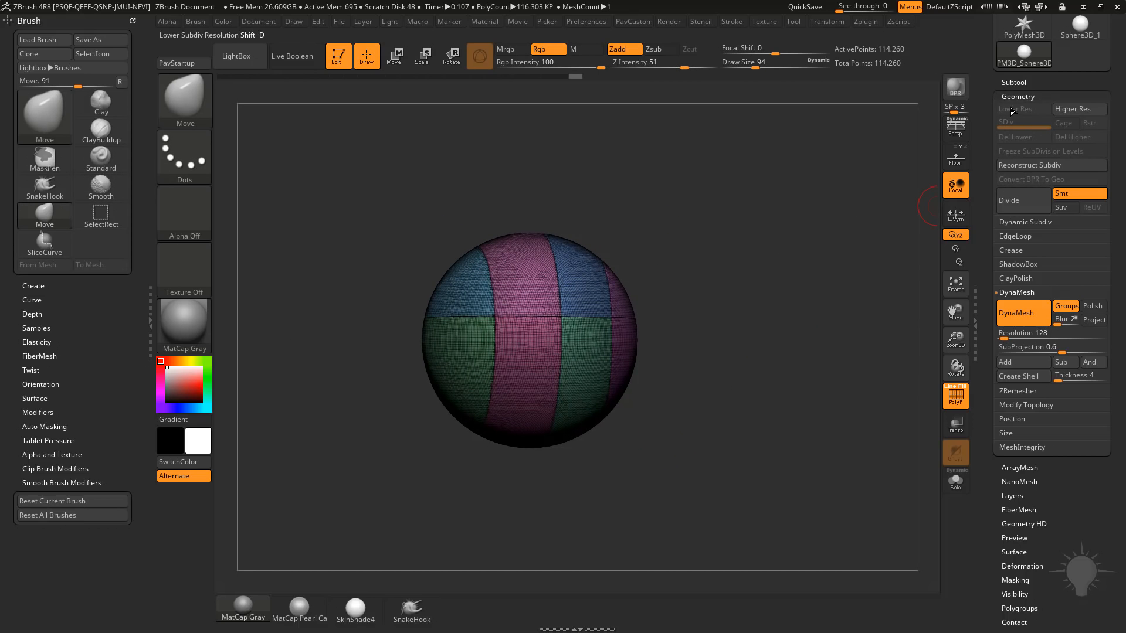
Set the Move brush's draw size to 172 and its Mask By Polygroups auto masking to 100
key(s)
drag(698, 265, 711, 261)
mouse_move(716, 258)
alt+right_down()
mouse_move(706, 255)
mouse_move(740, 271)
alt+right_up()
right_drag(740, 270, 744, 266)
mouse_move(699, 224)
right_down()
mouse_move(715, 231)
mouse_move(702, 235)
right_up()
key(shift)
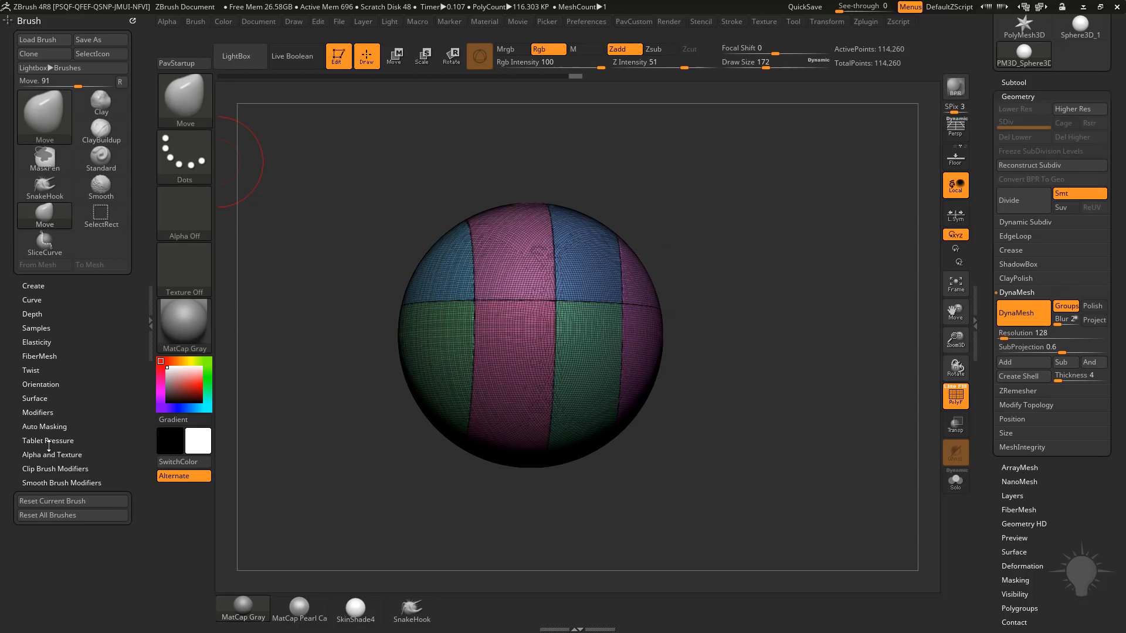
click(43, 426)
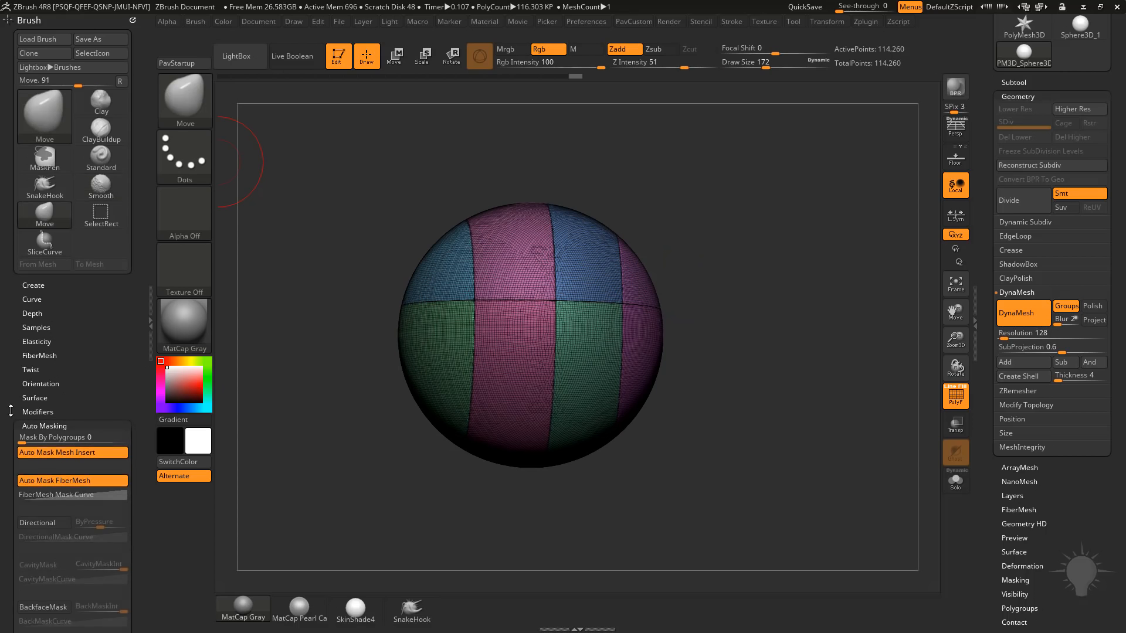
Try pulling individual polygroup pieces of the sphere with an enlarged Move brush, undoing each stroke
key(s)
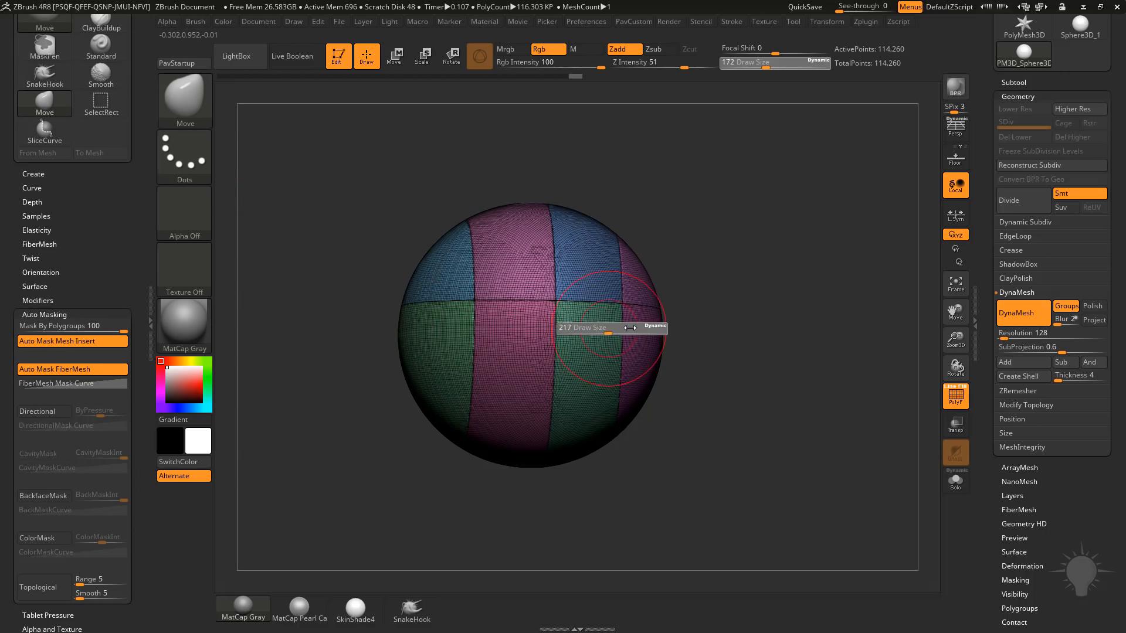
click(645, 330)
mouse_move(604, 255)
mouse_down()
mouse_move(666, 234)
mouse_move(424, 216)
mouse_up()
key(ctrl+z)
key(ctrl+z)
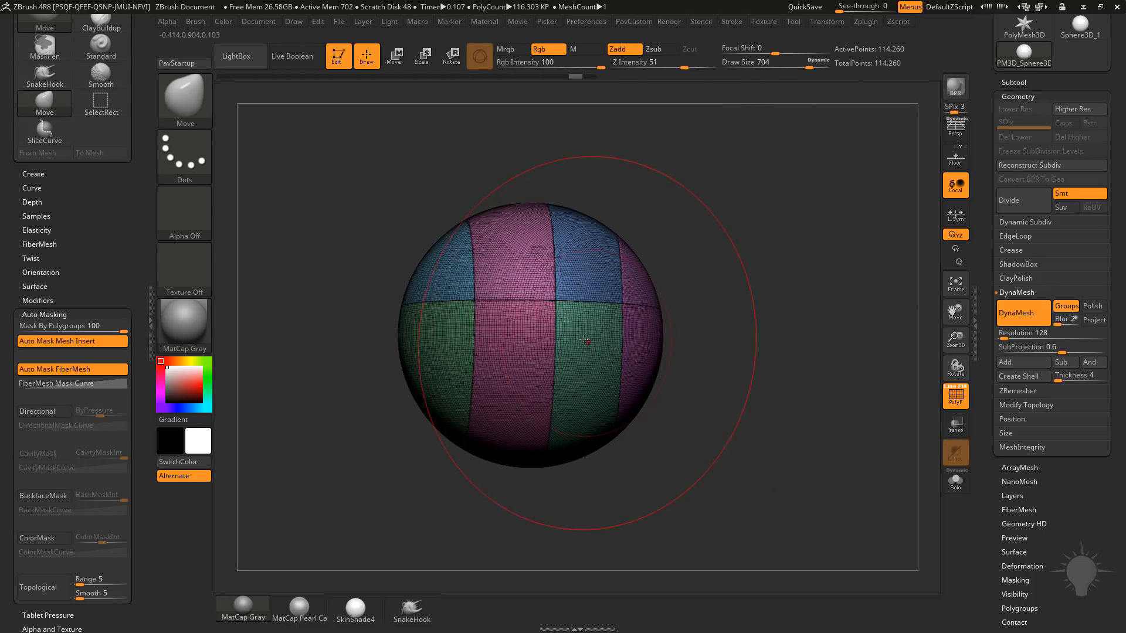
drag(584, 340, 645, 404)
key(ctrl+z)
drag(532, 335, 449, 398)
key(ctrl+z)
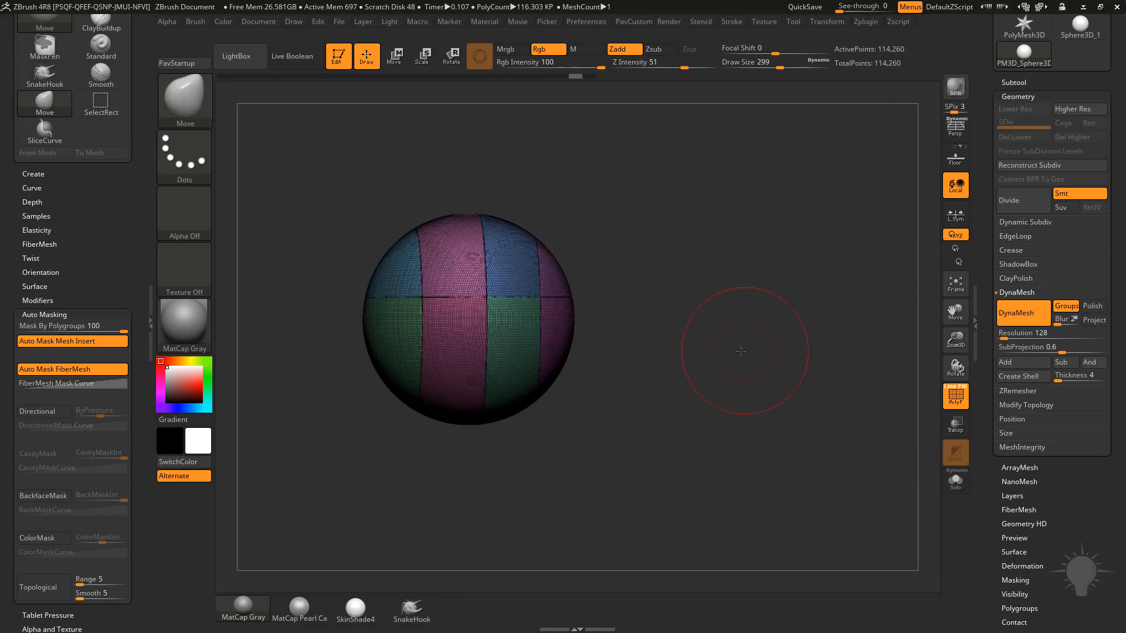
Try placing the transform gizmo on the upper blue, lower green and lower pink pieces, undo the transform, and return to Draw mode
drag(804, 359, 742, 348)
key(w)
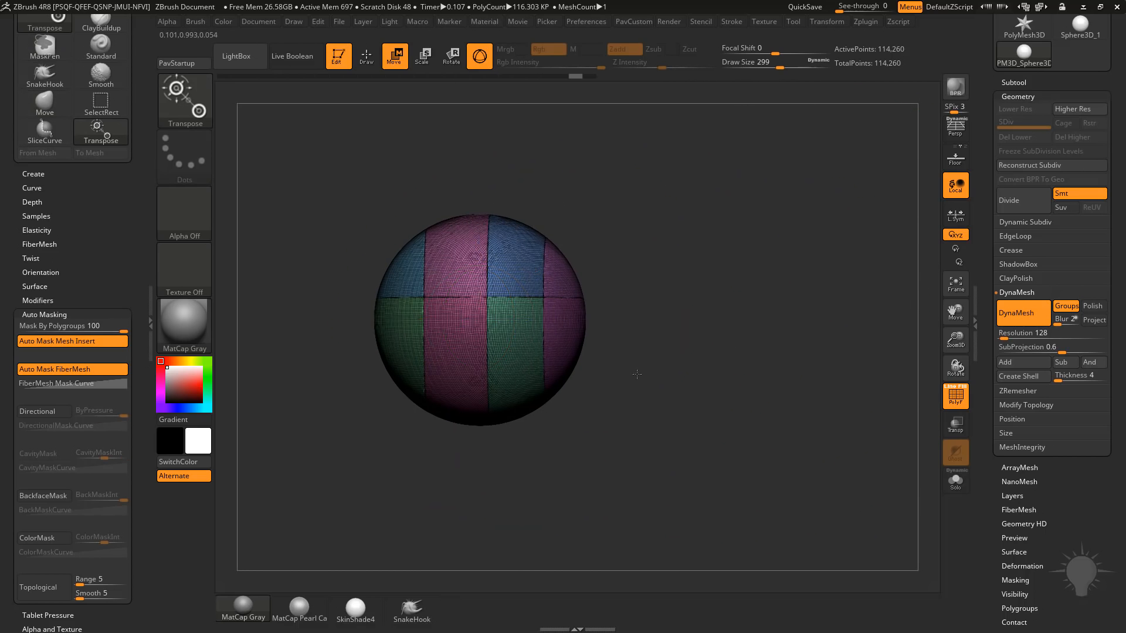
alt+click(517, 249)
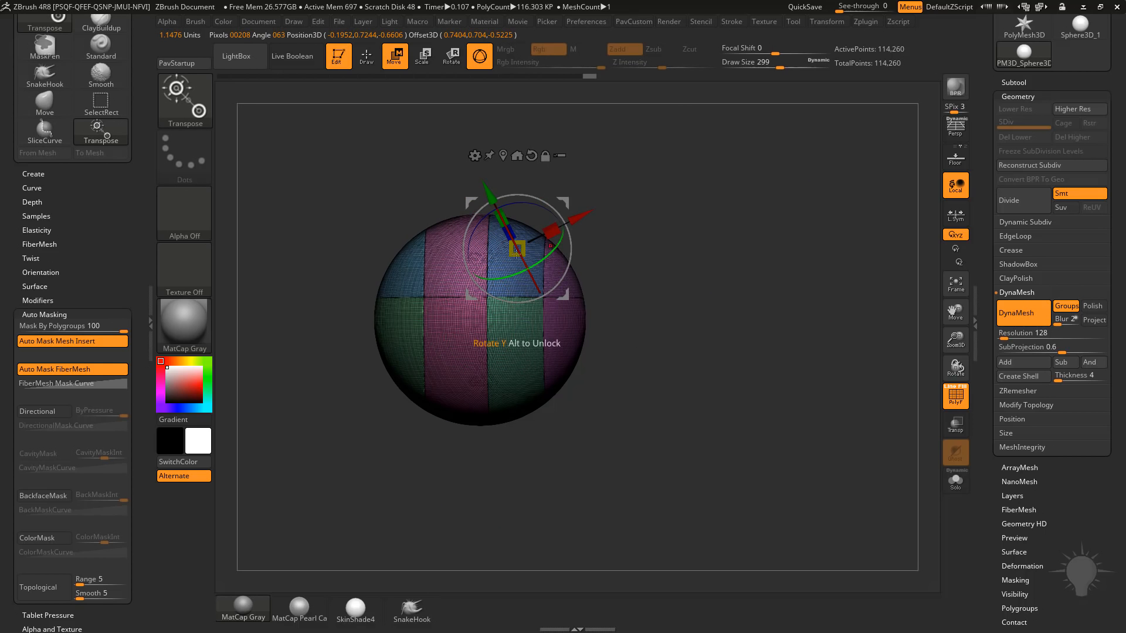
drag(707, 338, 682, 337)
alt+click(514, 352)
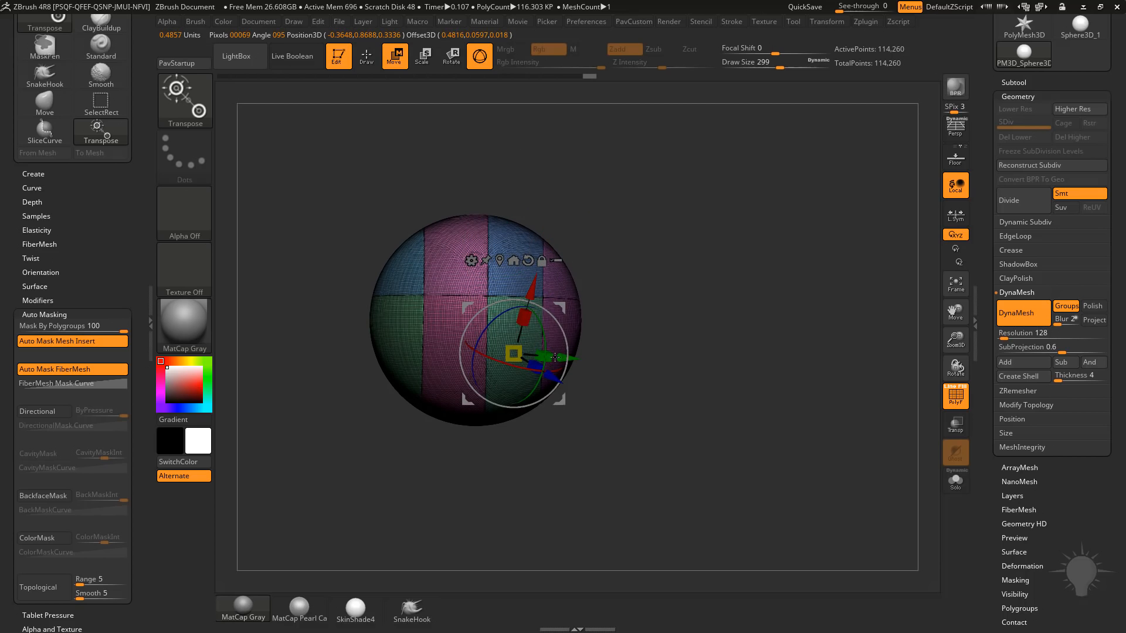
alt+drag(853, 333, 639, 283)
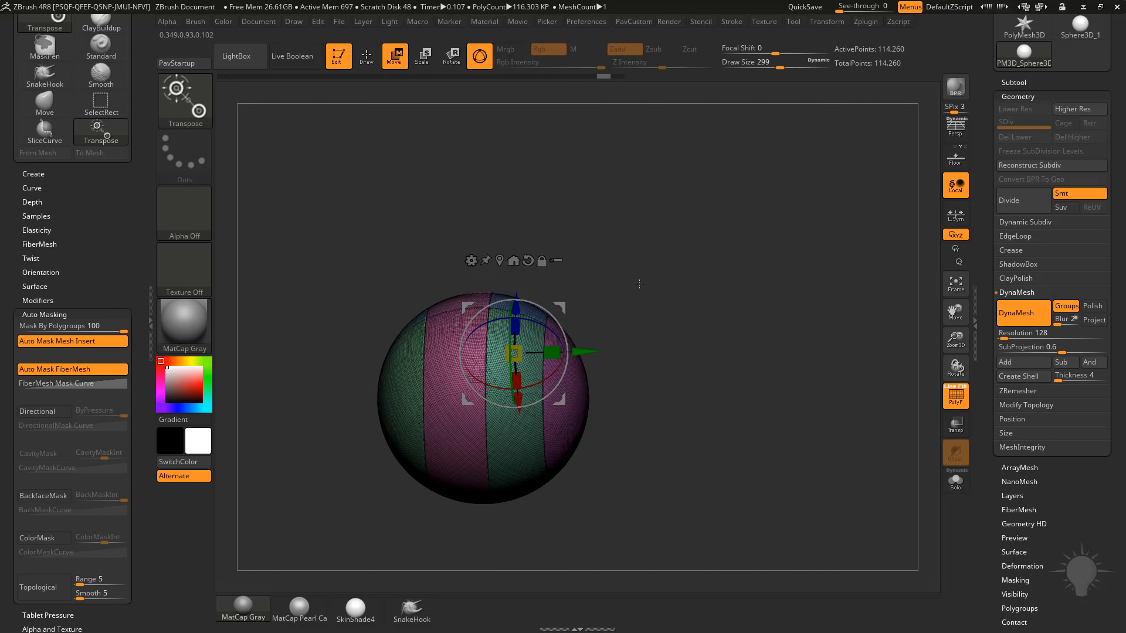
drag(449, 437, 702, 348)
drag(469, 409, 540, 356)
key(ctrl+z)
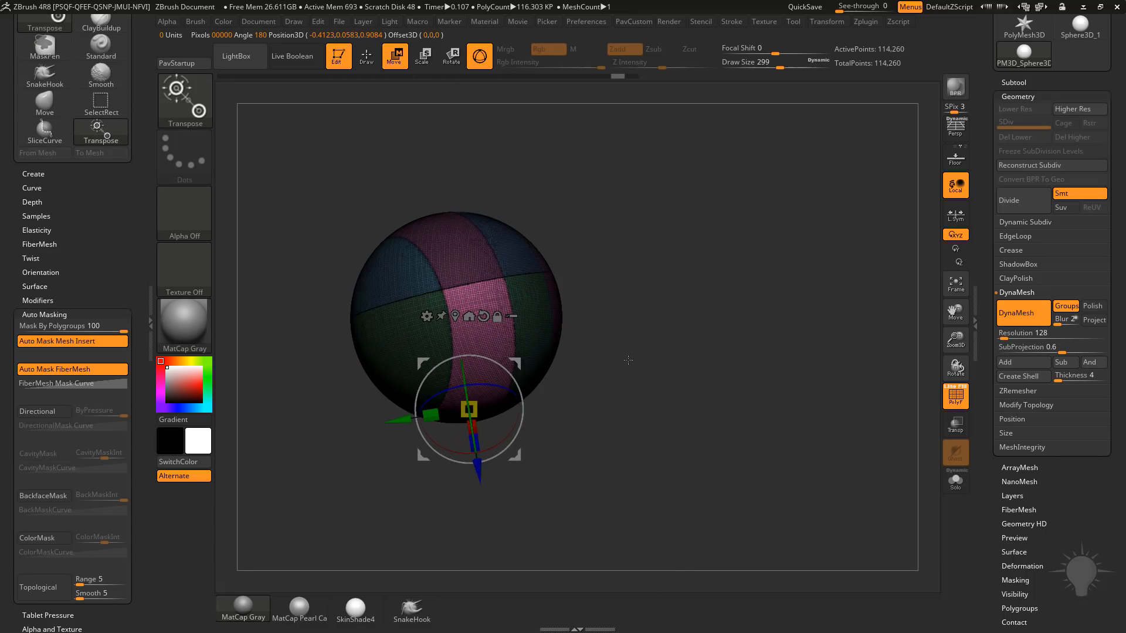
key(q)
mouse_move(744, 301)
mouse_down()
mouse_move(754, 349)
mouse_move(772, 336)
mouse_up()
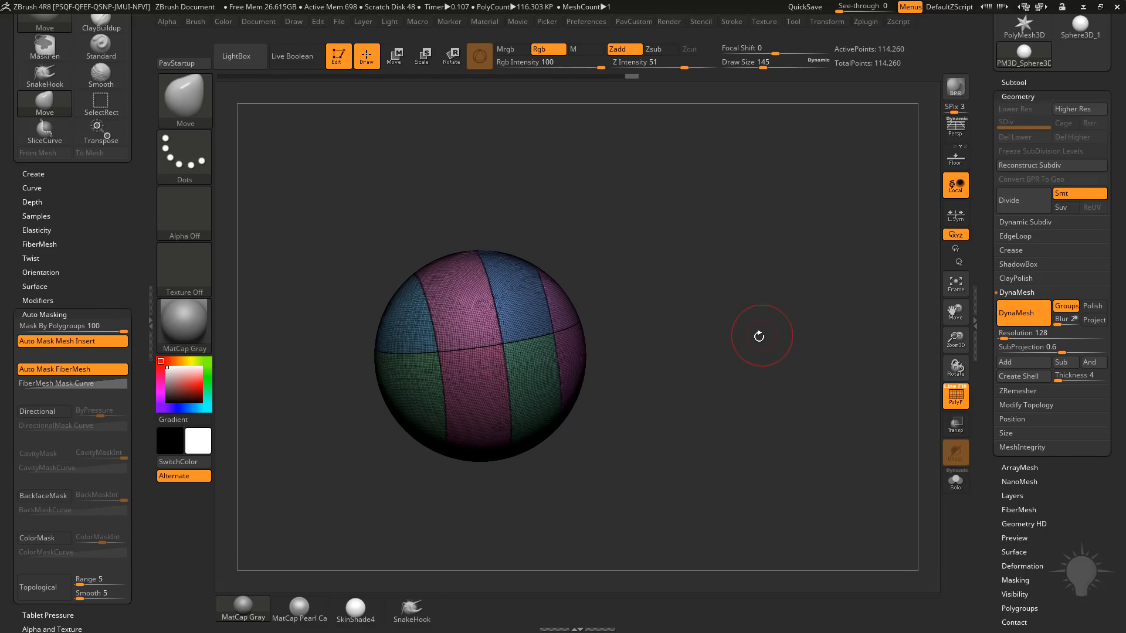
Isolate the upper magenta piece and split the hidden rest of the sphere into its own subtool with Split Hidden
click(1014, 82)
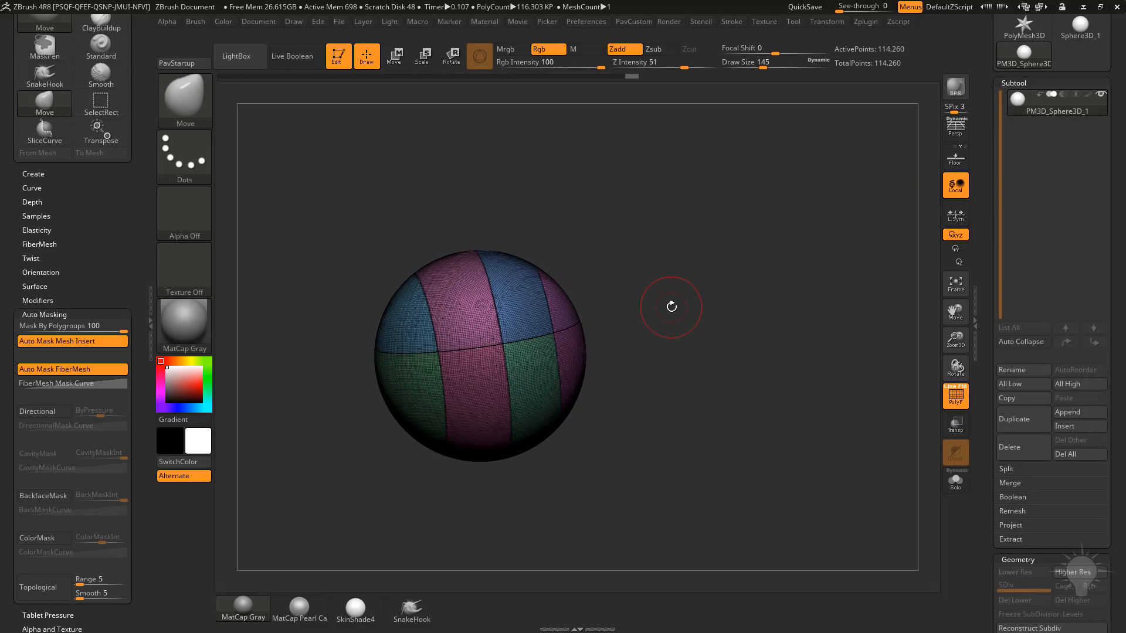
key(ctrl+shift)
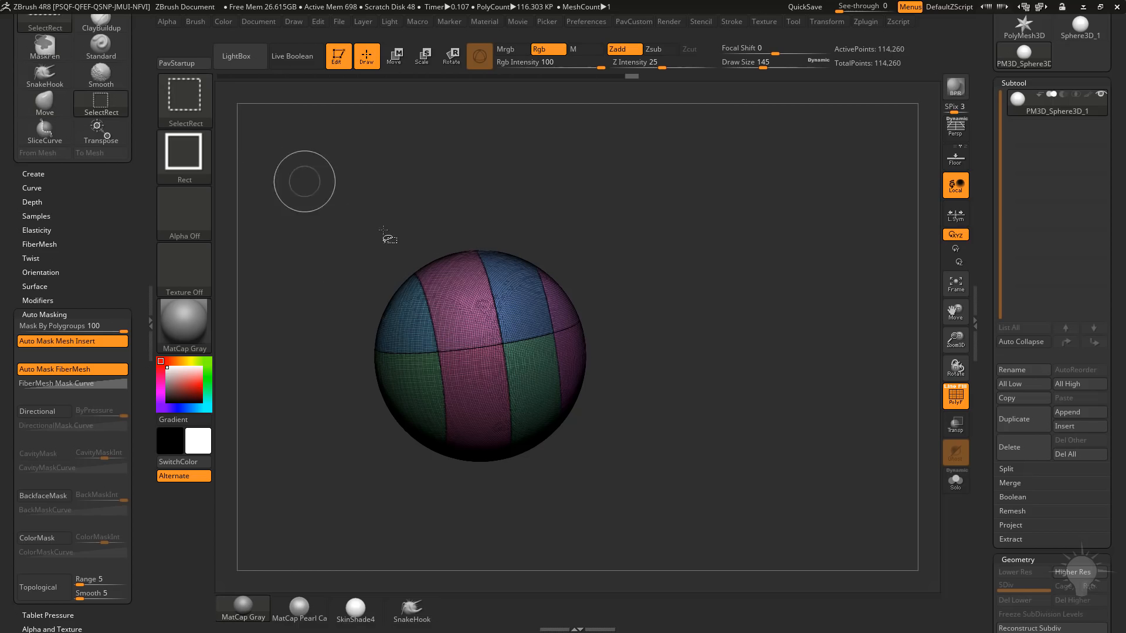
ctrl+shift+click(457, 290)
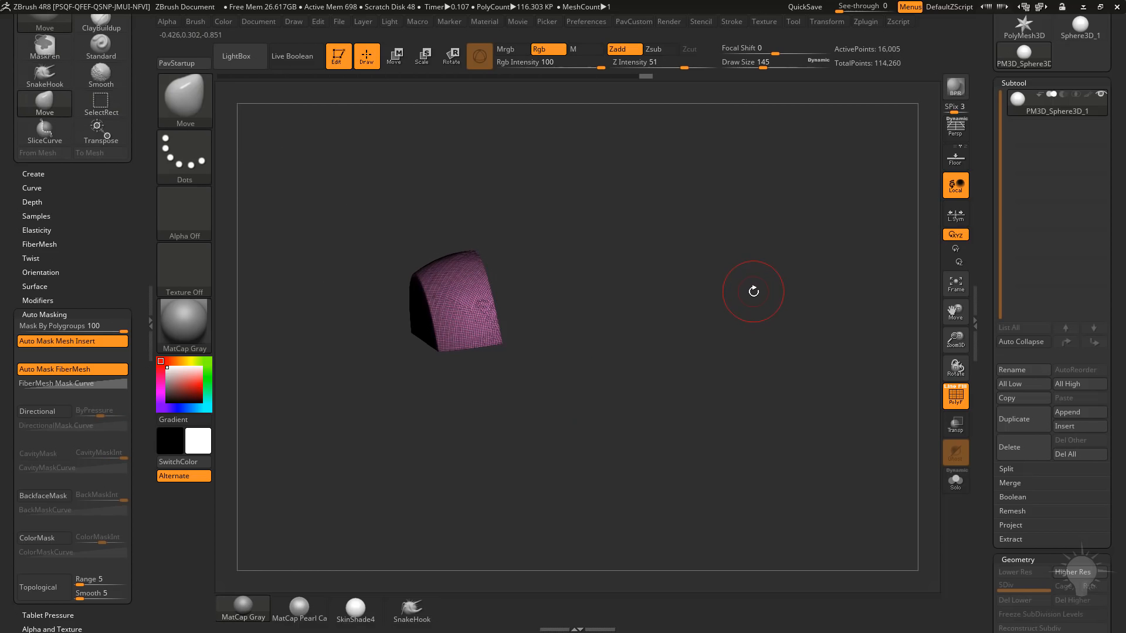
click(1032, 469)
click(1018, 482)
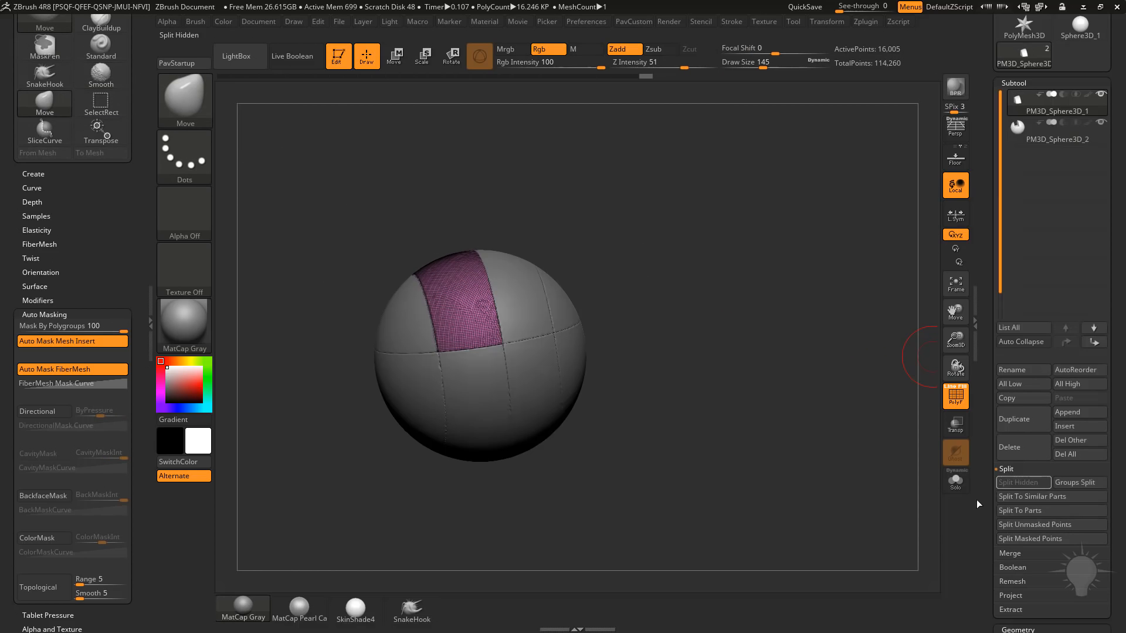
Center the realigned gizmo on the split magenta piece, move the piece straight up clear of the sphere, and return to Draw mode
drag(672, 354, 712, 334)
key(w)
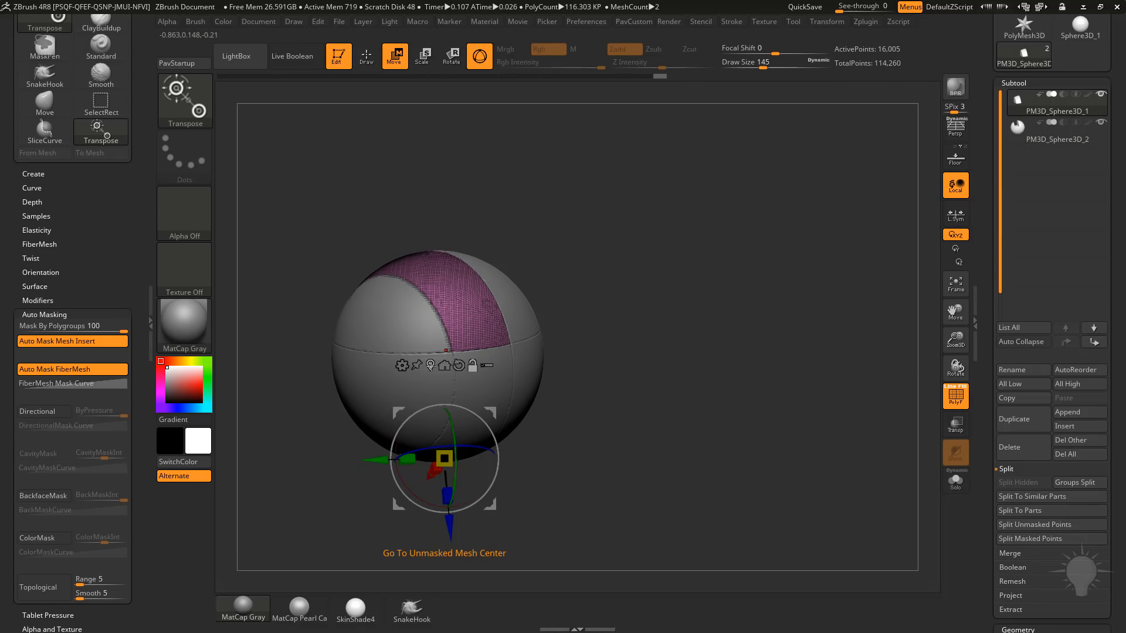
click(460, 351)
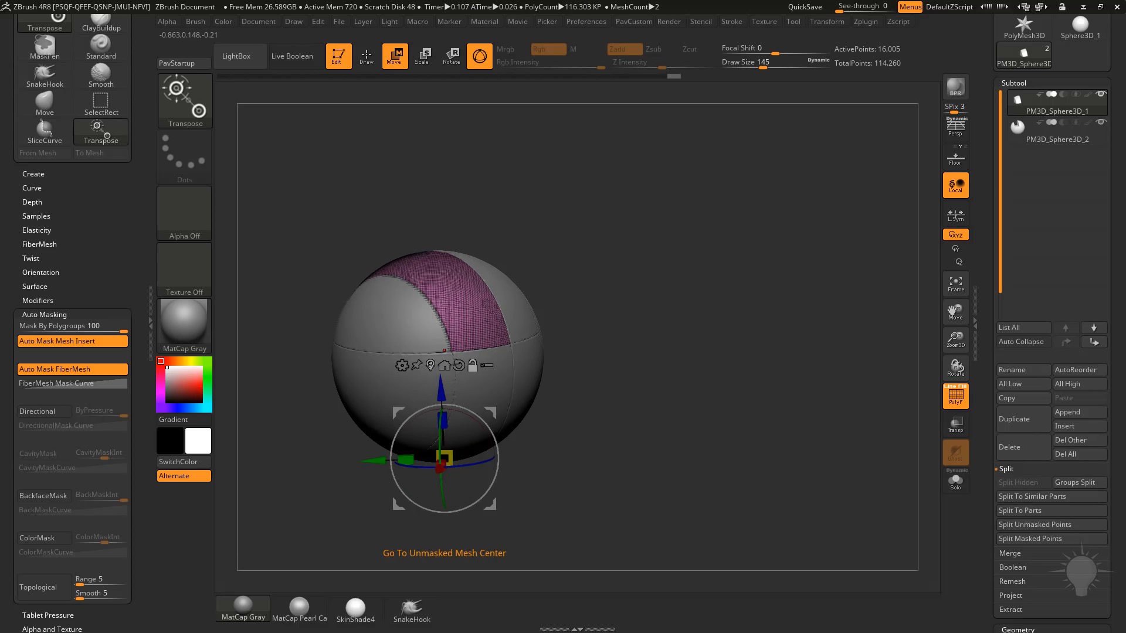
click(443, 364)
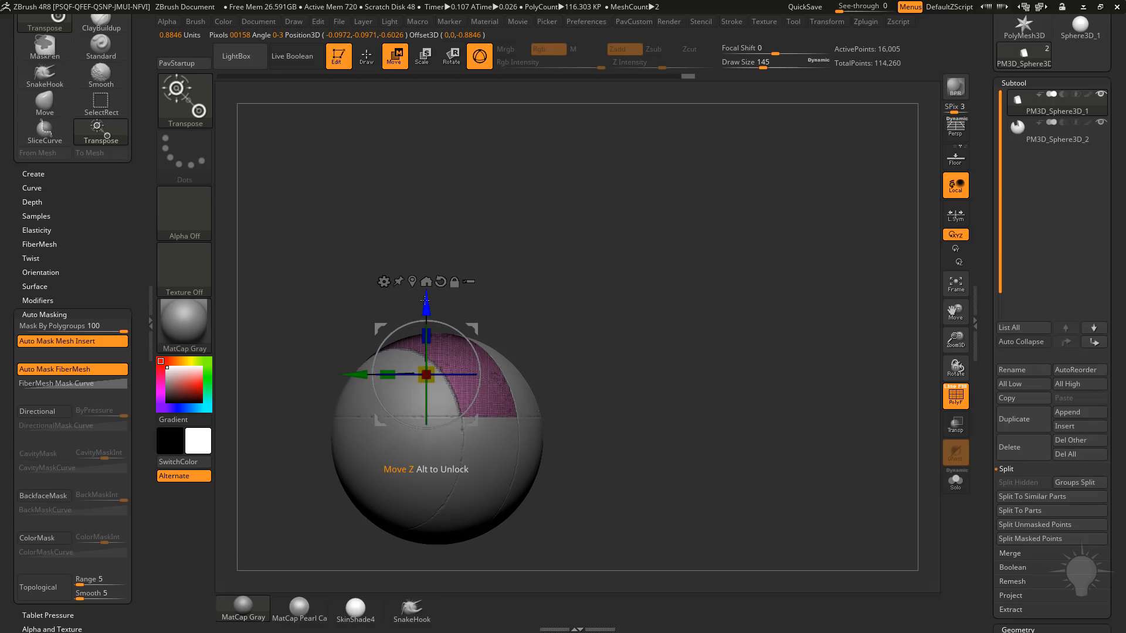
drag(425, 300, 425, 176)
key(q)
Select the remaining sphere subtool, isolate its green piece below the dark blue one for inspection, and unhide the other pieces
alt+click(494, 443)
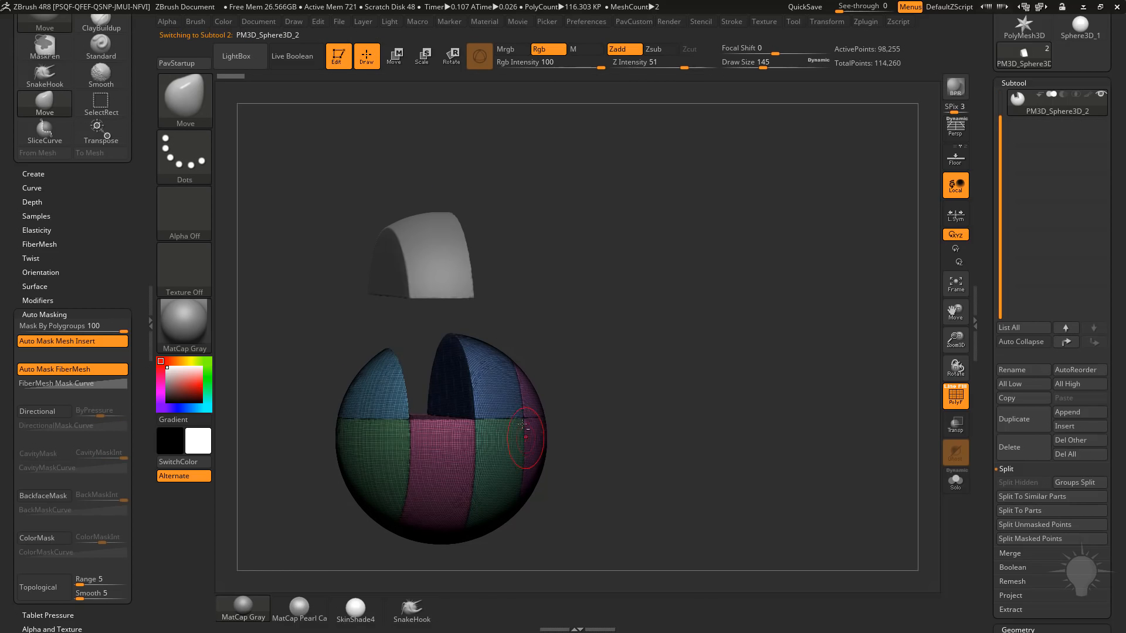
drag(660, 317, 677, 369)
drag(998, 178, 998, 151)
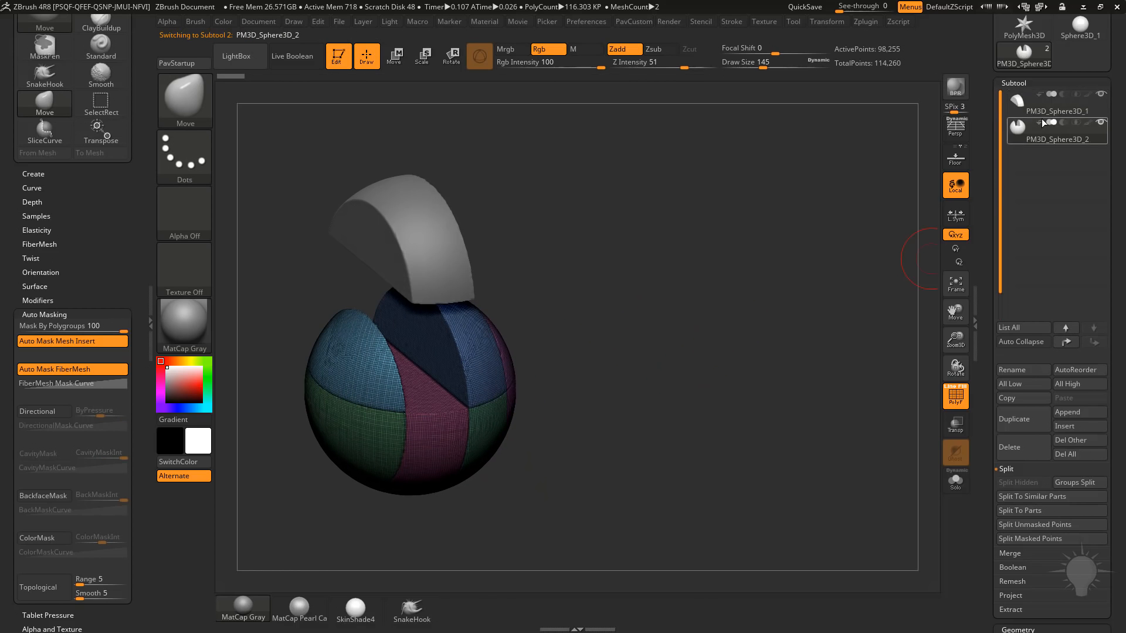
drag(610, 365, 719, 362)
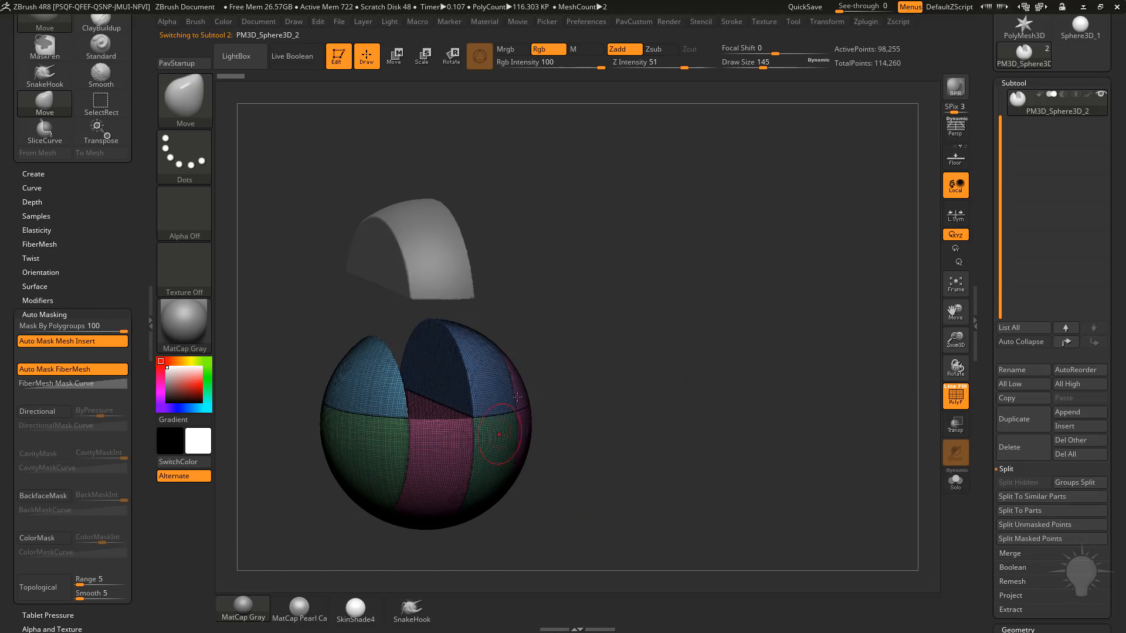
drag(987, 414, 986, 364)
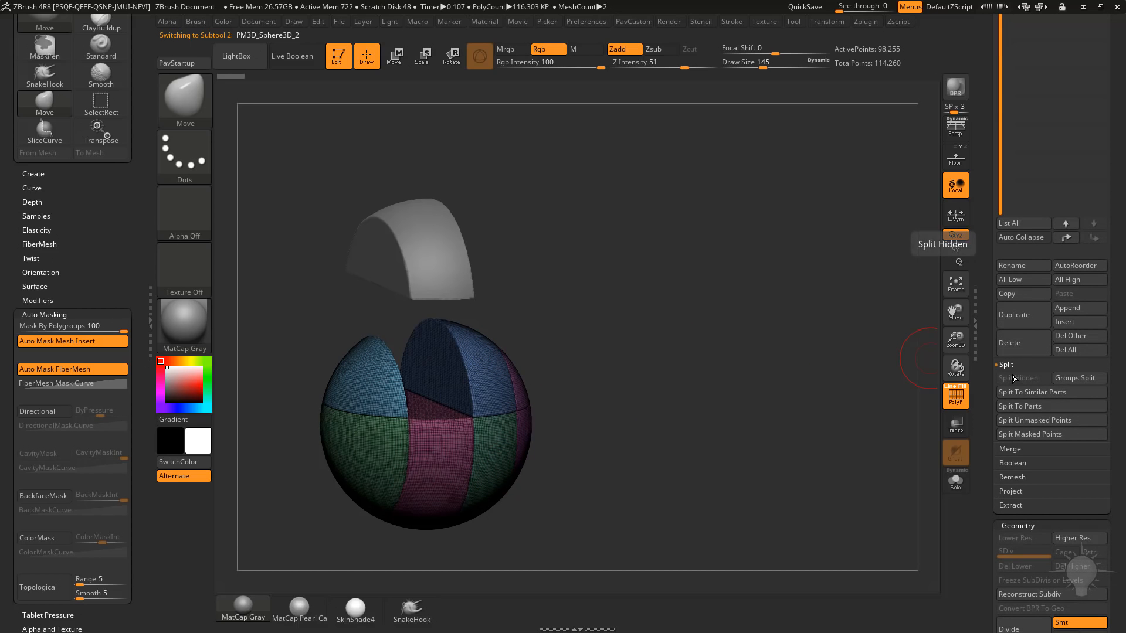
drag(745, 348, 679, 370)
ctrl+shift+click(490, 452)
drag(592, 410, 656, 429)
ctrl+shift+click(656, 429)
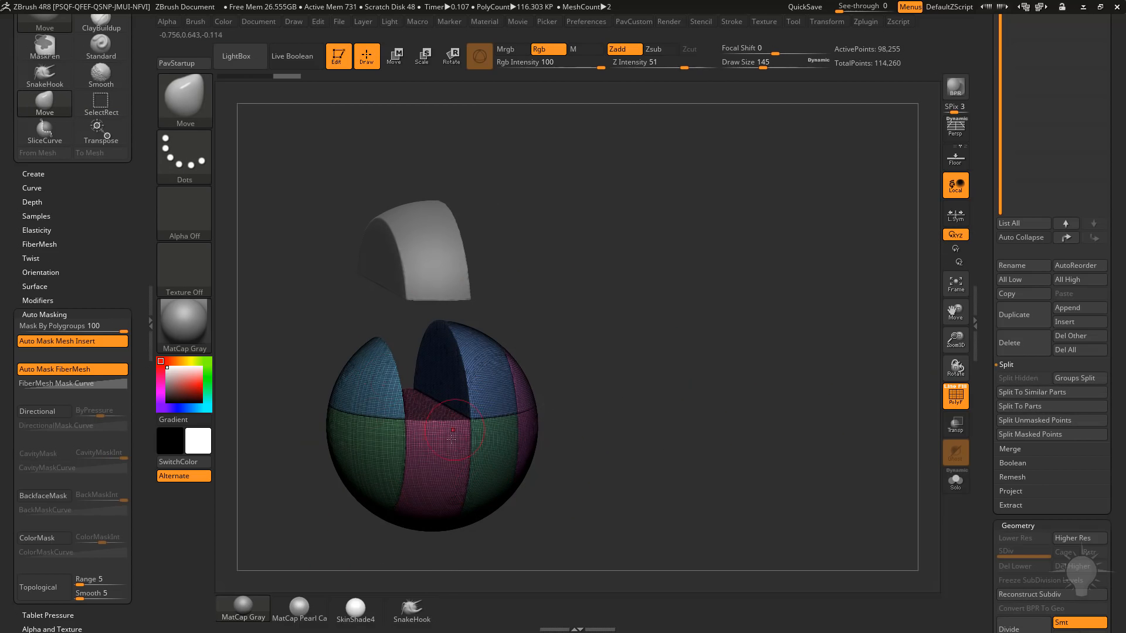
Split the remaining sphere into separate subtools, one for each polygroup piece
drag(985, 371, 989, 423)
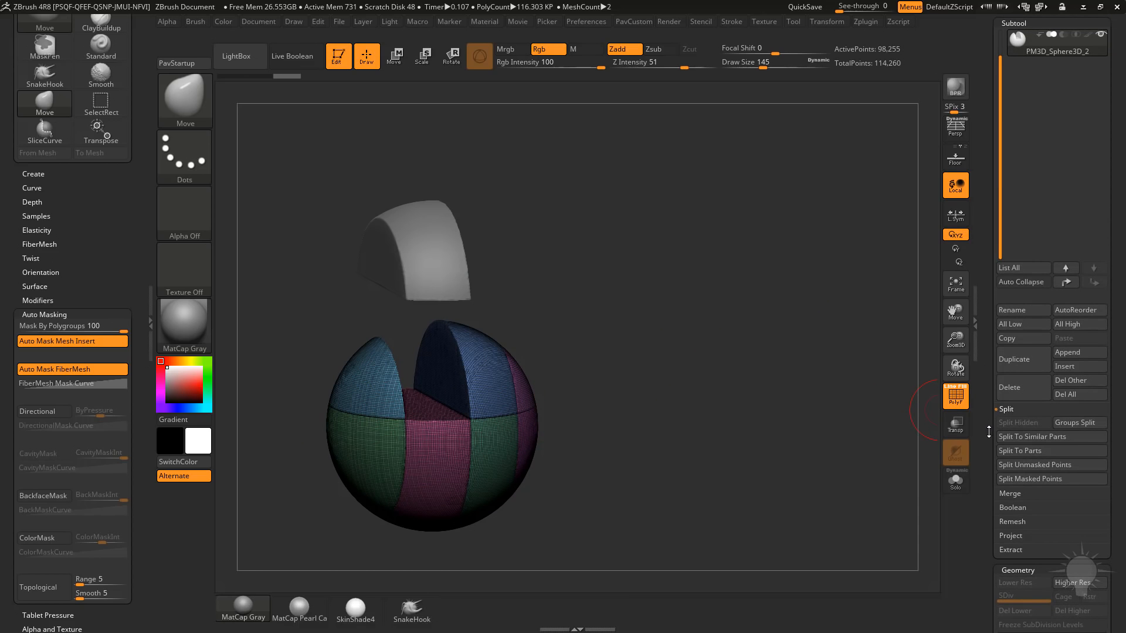
click(1026, 464)
click(1023, 480)
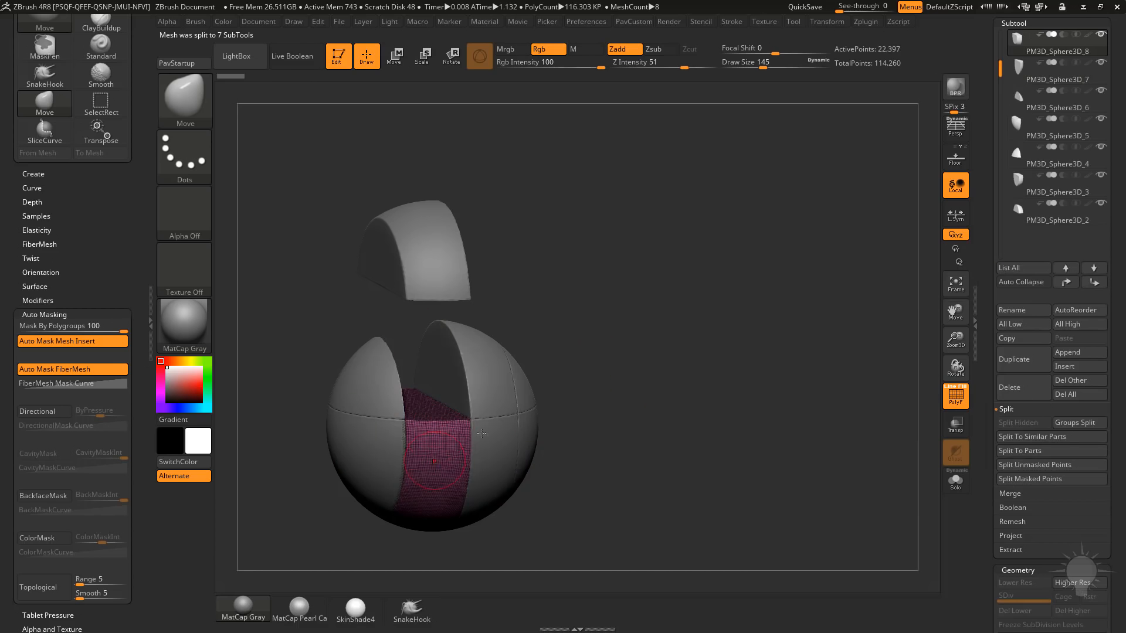
Select the upper and lower pieces of the split sphere in turn to examine them as individual subtools
alt+click(488, 386)
alt+click(523, 388)
alt+click(496, 449)
alt+click(527, 437)
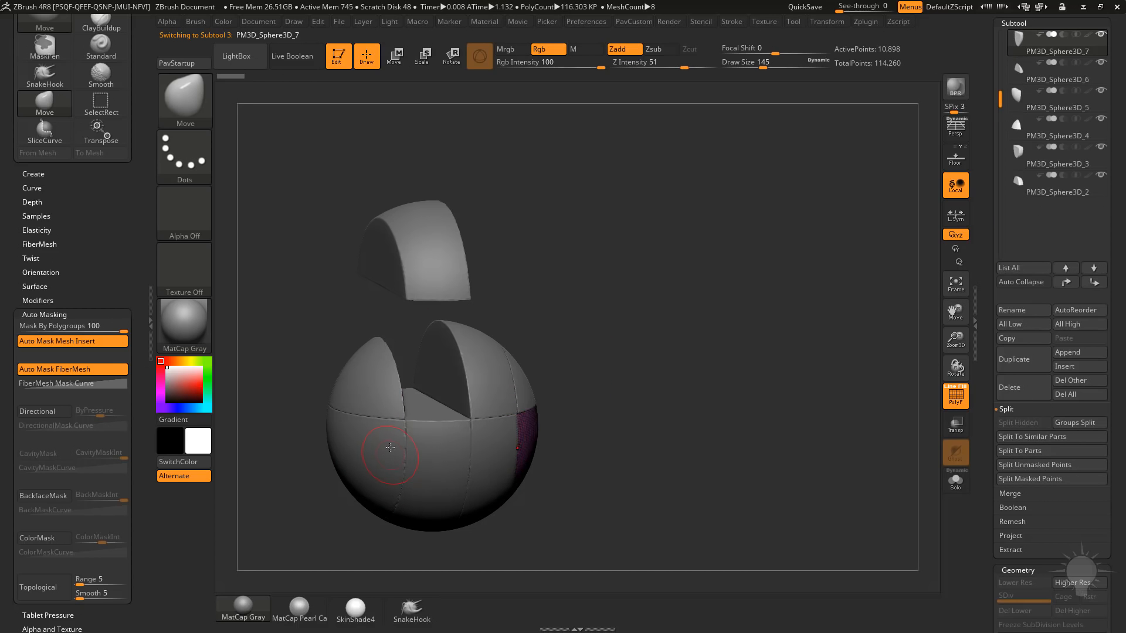
alt+click(370, 455)
Reduce the draw size to 87, select the raised magenta piece above the sphere, and delete its subtool
drag(661, 365, 634, 375)
key(s)
drag(558, 299, 592, 294)
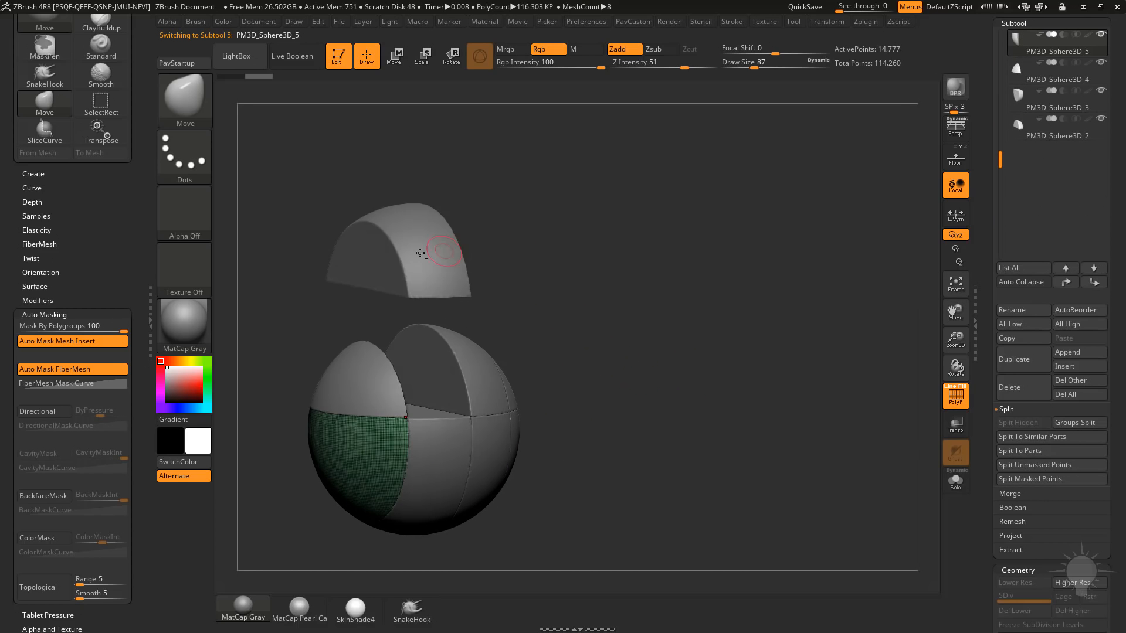
alt+click(435, 250)
click(1020, 396)
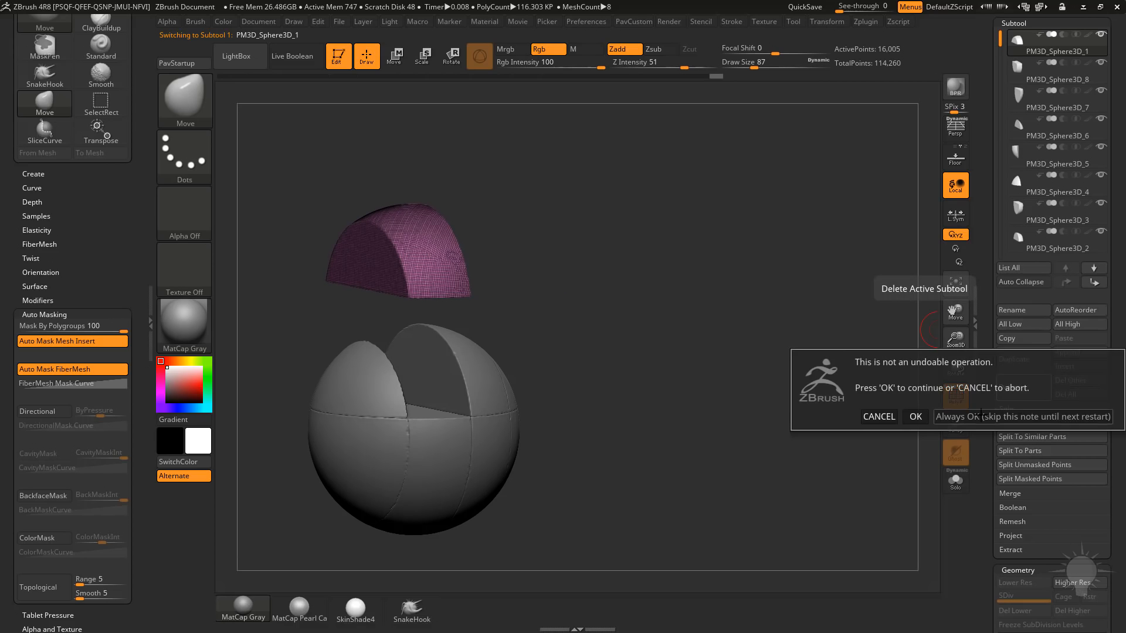
click(922, 526)
Select the upper purple piece on the sphere's outer side and delete its subtool
drag(718, 397, 696, 389)
drag(579, 336, 592, 355)
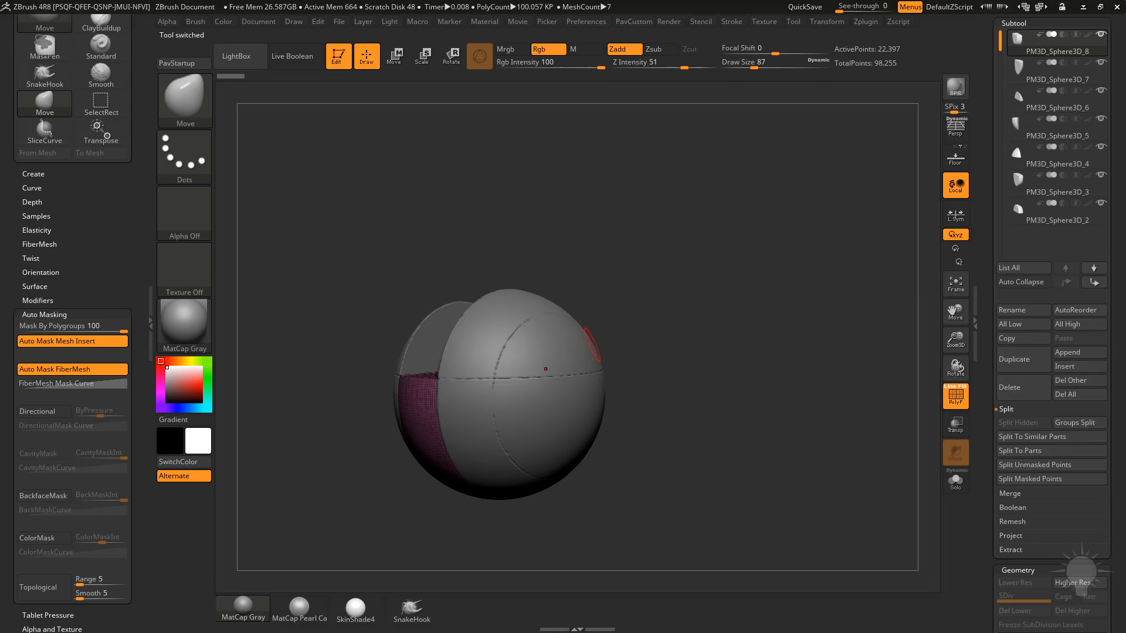
alt+click(586, 374)
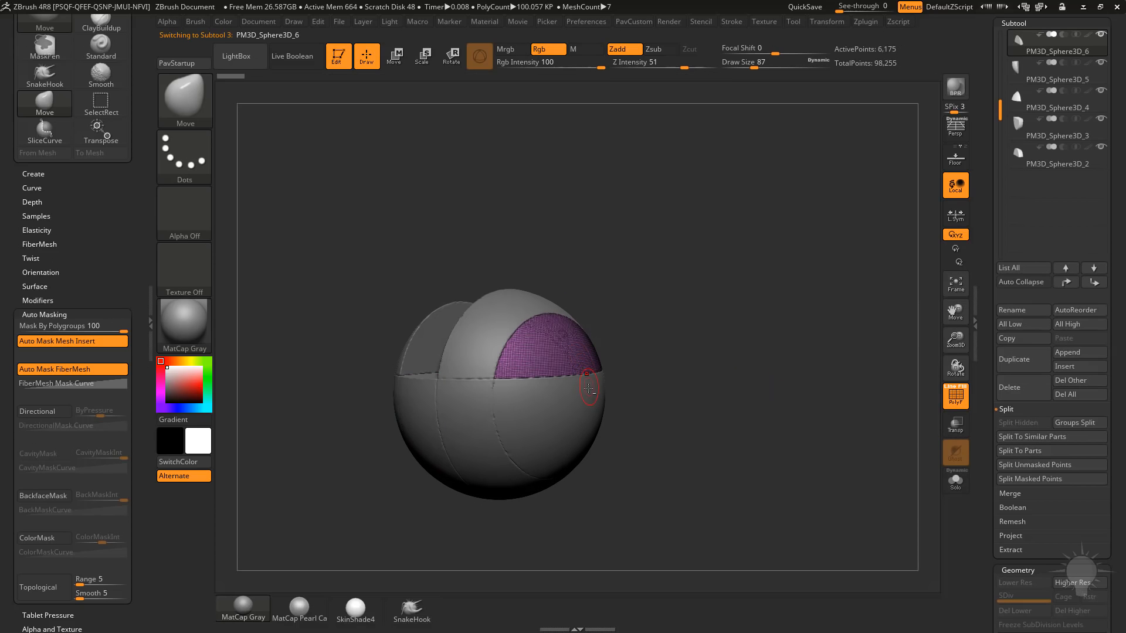
click(1024, 398)
click(944, 420)
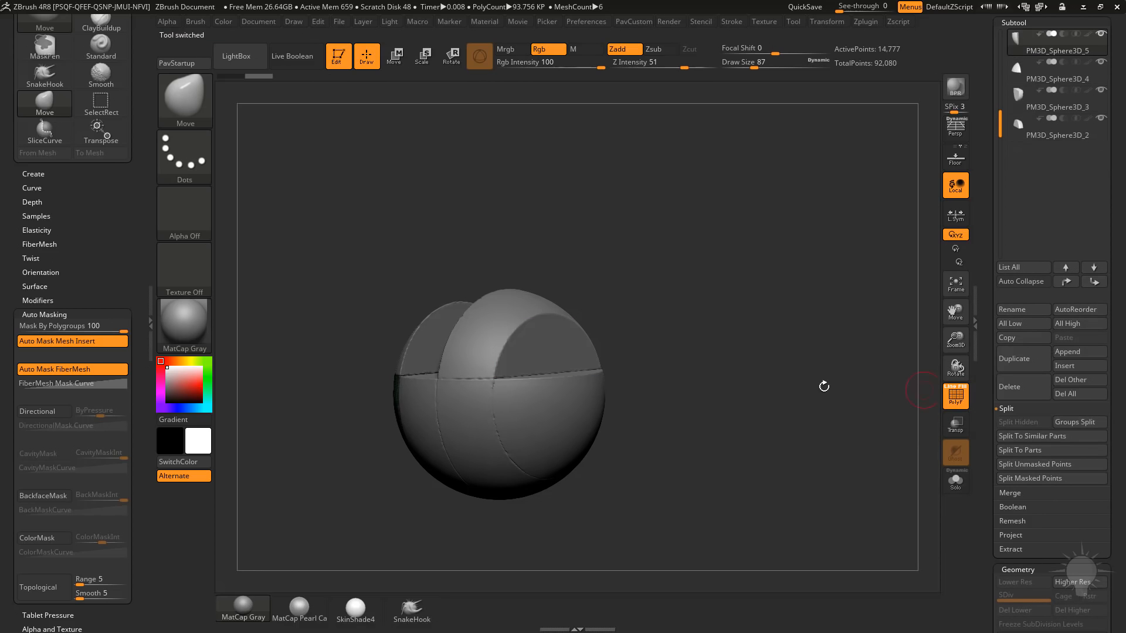
Select the lower outer piece beneath the removed purple one and delete its subtool
alt+click(585, 416)
click(1010, 387)
drag(782, 380, 666, 373)
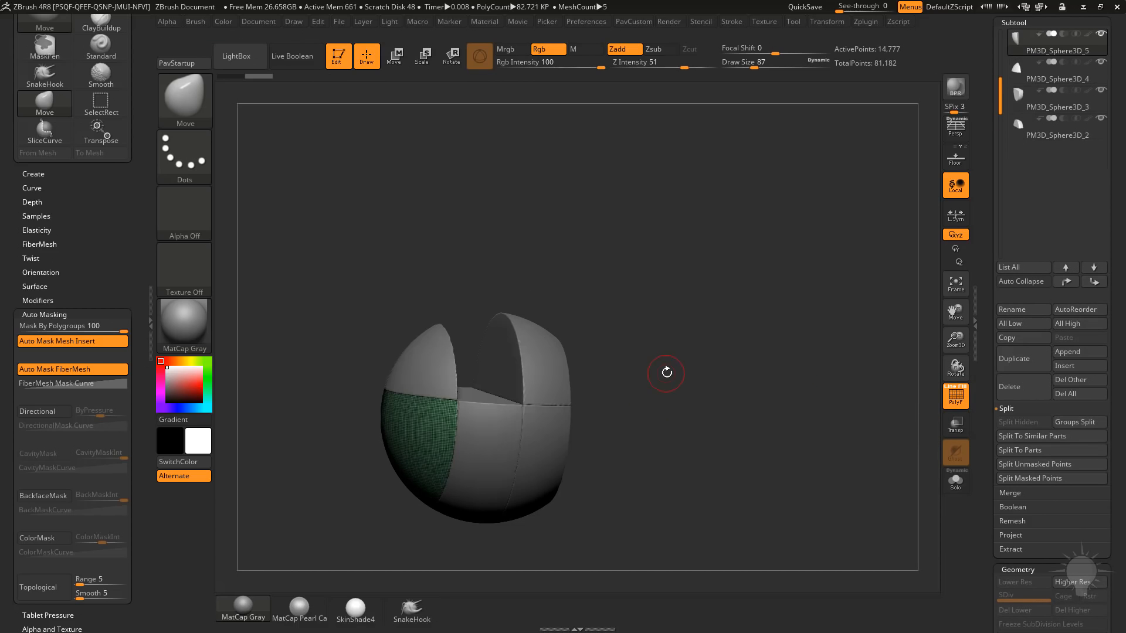
drag(703, 447, 598, 488)
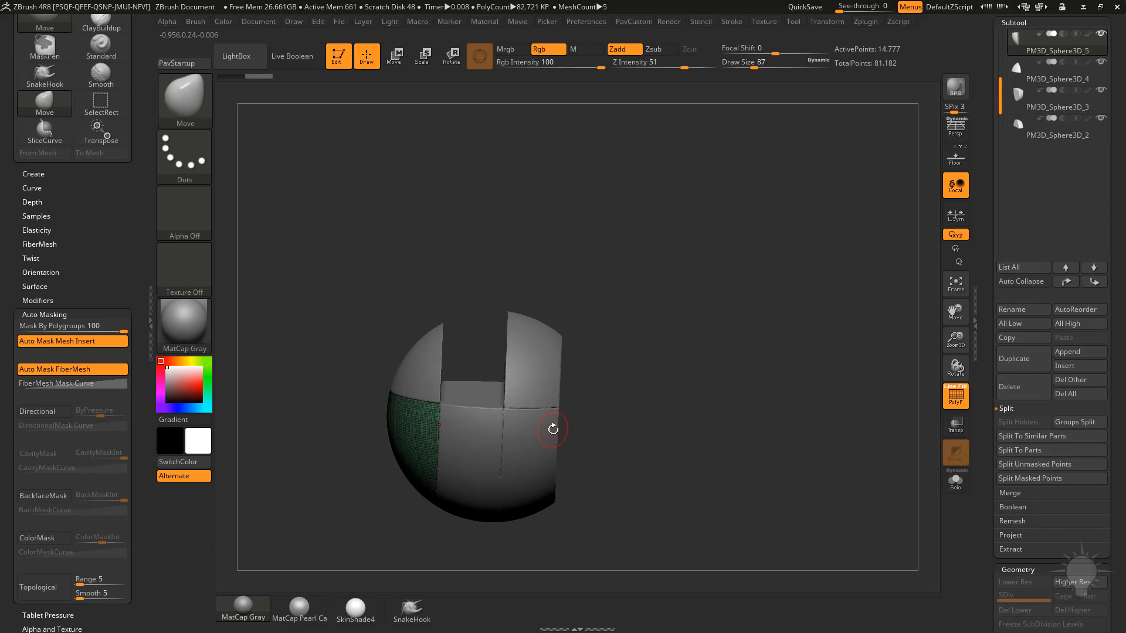
Select the first subtool, PM3D_Sphere3D_8, and merge all five remaining sphere pieces down into a single subtool
mouse_move(990, 238)
mouse_down()
mouse_move(1008, 308)
mouse_move(983, 248)
mouse_up()
click(1048, 275)
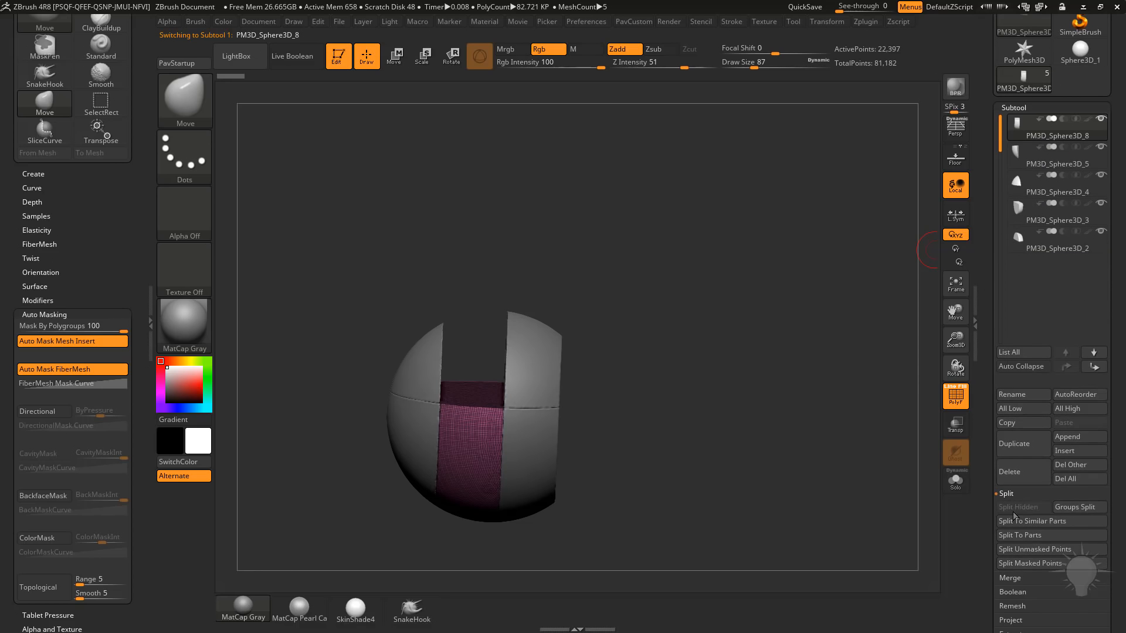
click(1010, 577)
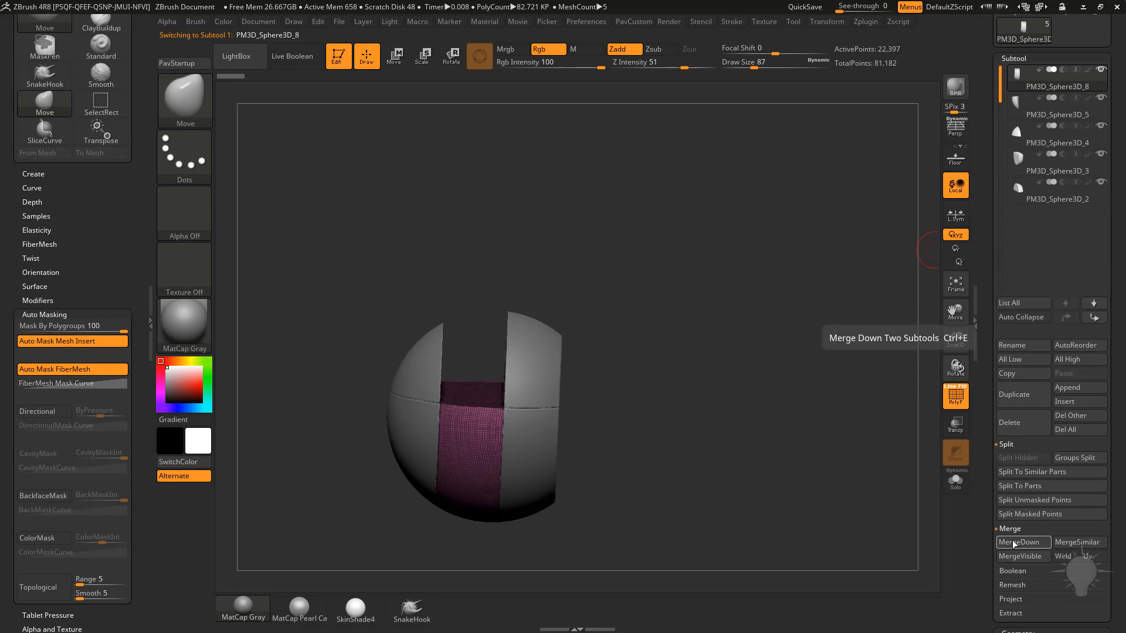
click(1014, 545)
click(848, 566)
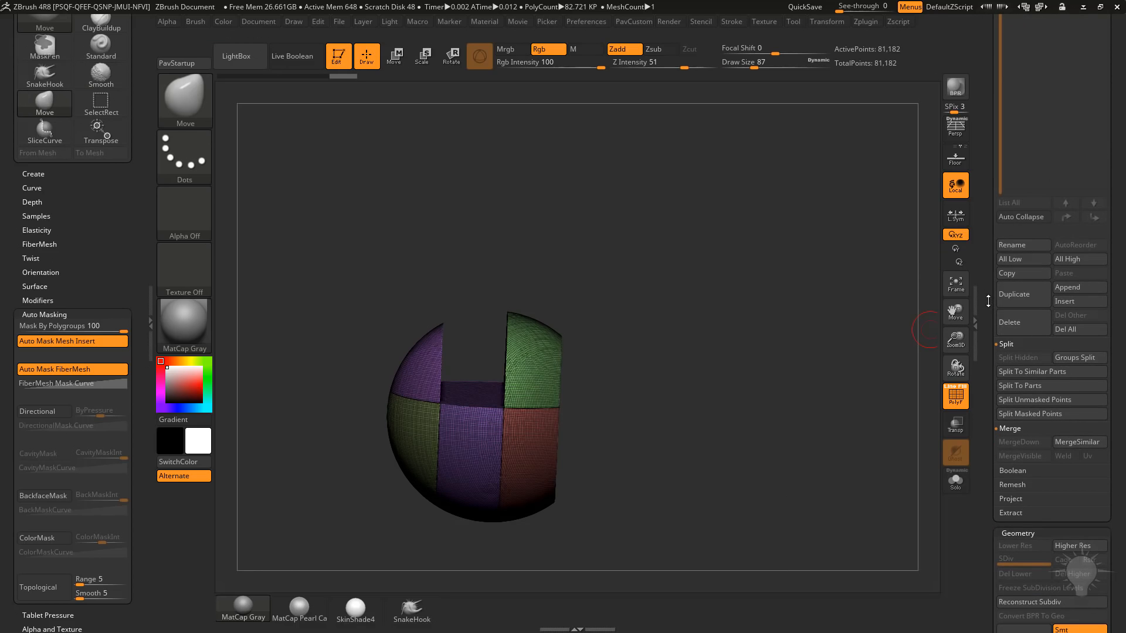
Turn off DynaMesh Groups, re-DynaMesh the merged sphere at resolution 128, and check its polygroups with the polyframe display
drag(988, 301, 991, 437)
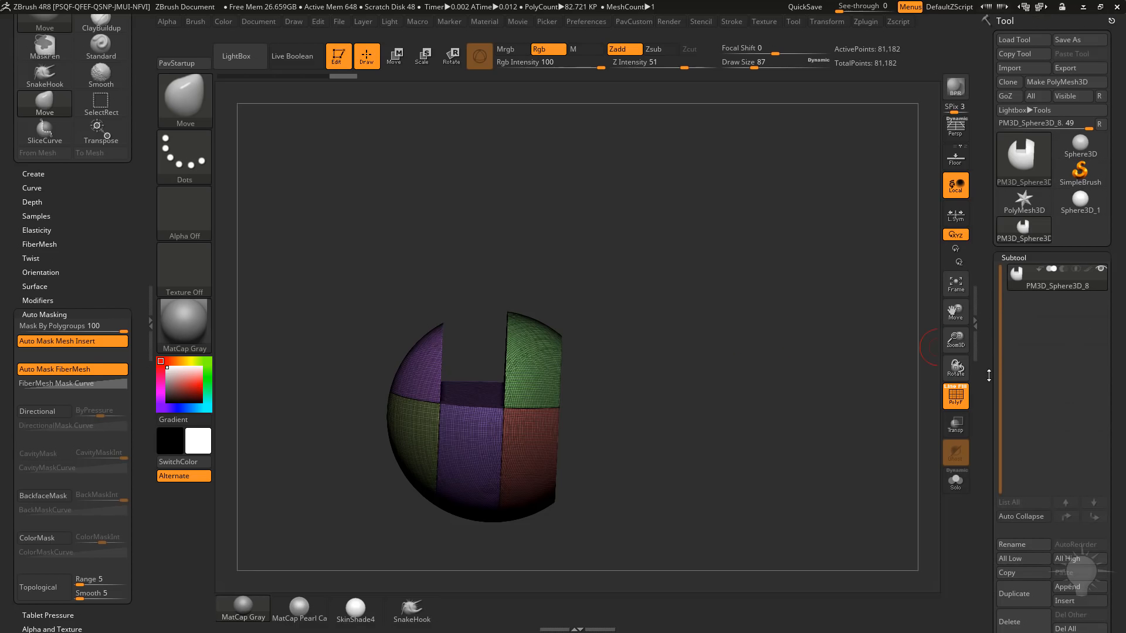
drag(989, 376, 983, 236)
click(1066, 332)
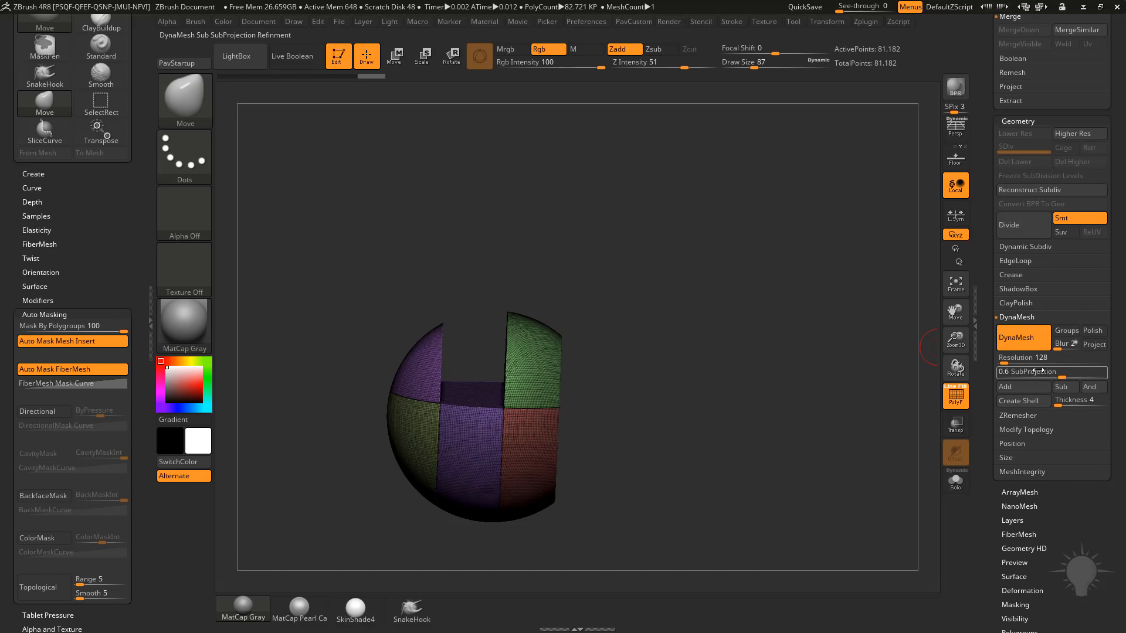
click(955, 397)
key(ctrl)
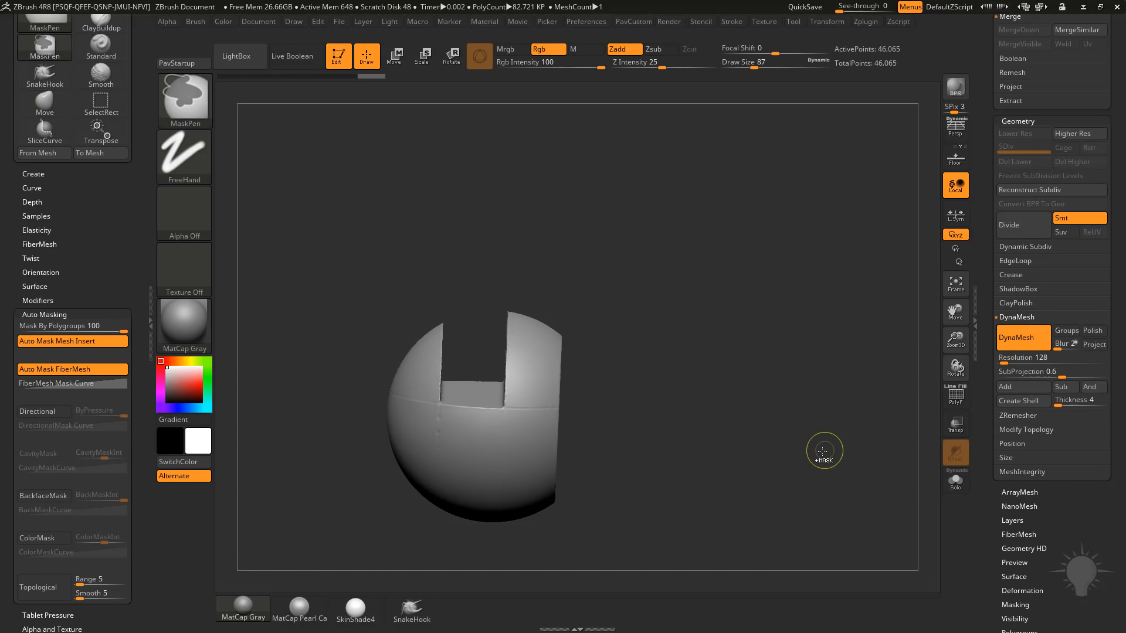
mouse_move(824, 451)
mouse_down()
mouse_move(754, 354)
mouse_move(844, 398)
mouse_move(762, 387)
mouse_move(758, 351)
mouse_move(938, 396)
mouse_up()
key(shift+f)
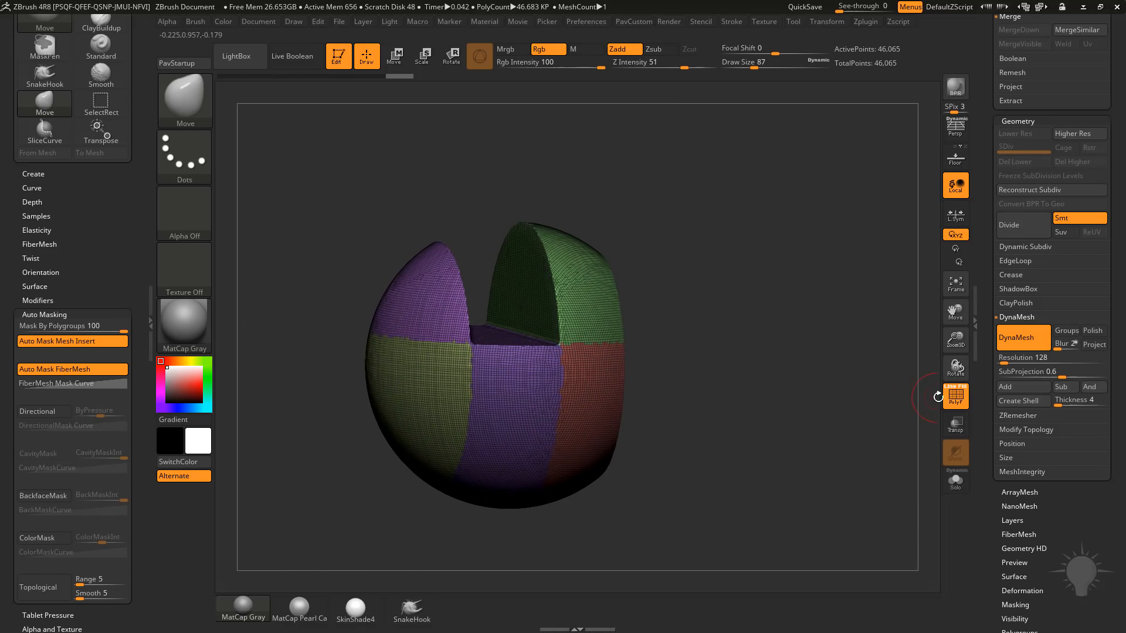
Hide the polyframe and smooth the seams between the fused pieces with the Smooth brush from several sides
key(shift+f)
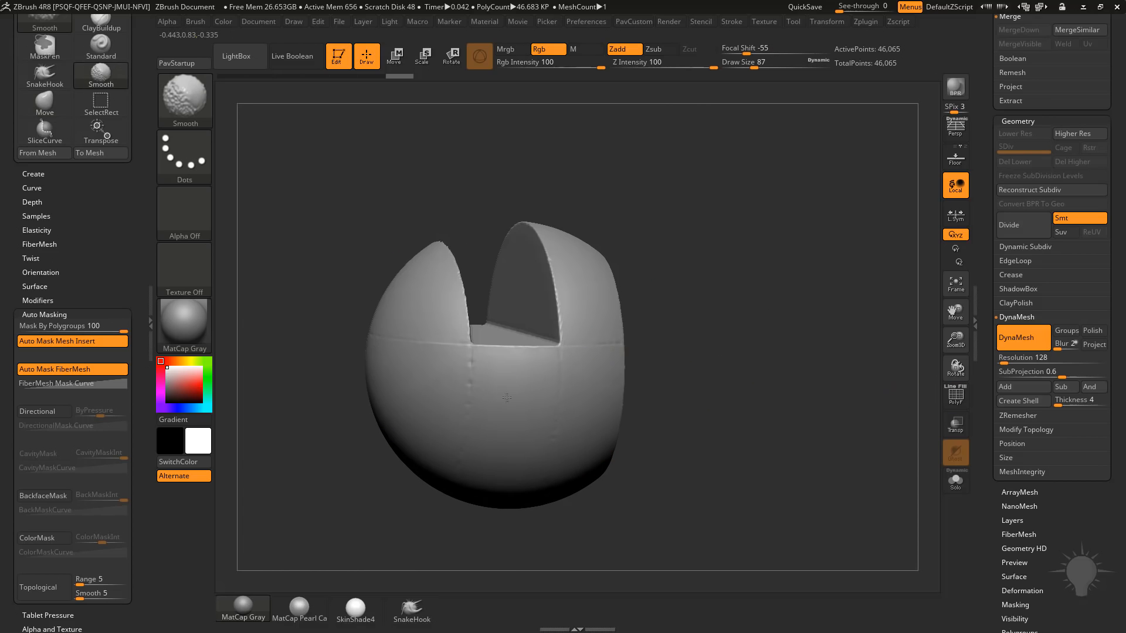
shift+drag(507, 398, 508, 401)
alt+drag(728, 313, 744, 352)
shift+drag(535, 435, 539, 425)
mouse_move(737, 390)
alt+mouse_down()
mouse_move(740, 339)
mouse_move(688, 343)
alt+mouse_up()
mouse_move(753, 316)
mouse_down()
mouse_move(716, 316)
mouse_move(753, 335)
mouse_up()
mouse_move(613, 354)
shift+mouse_down()
mouse_move(626, 349)
mouse_move(615, 348)
shift+mouse_up()
drag(816, 377, 849, 399)
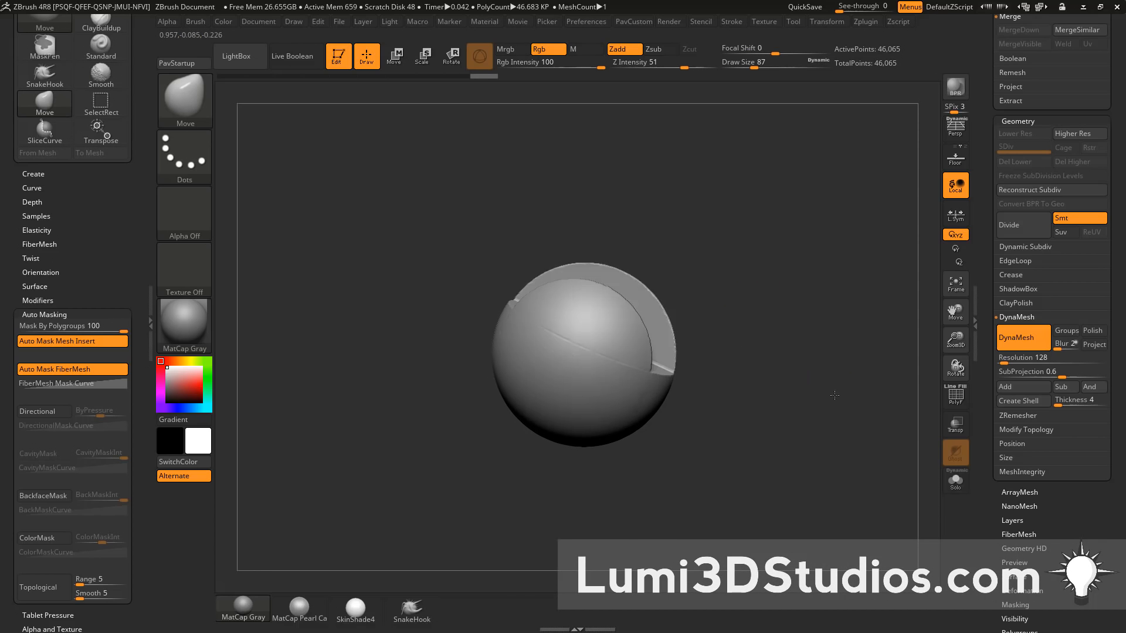